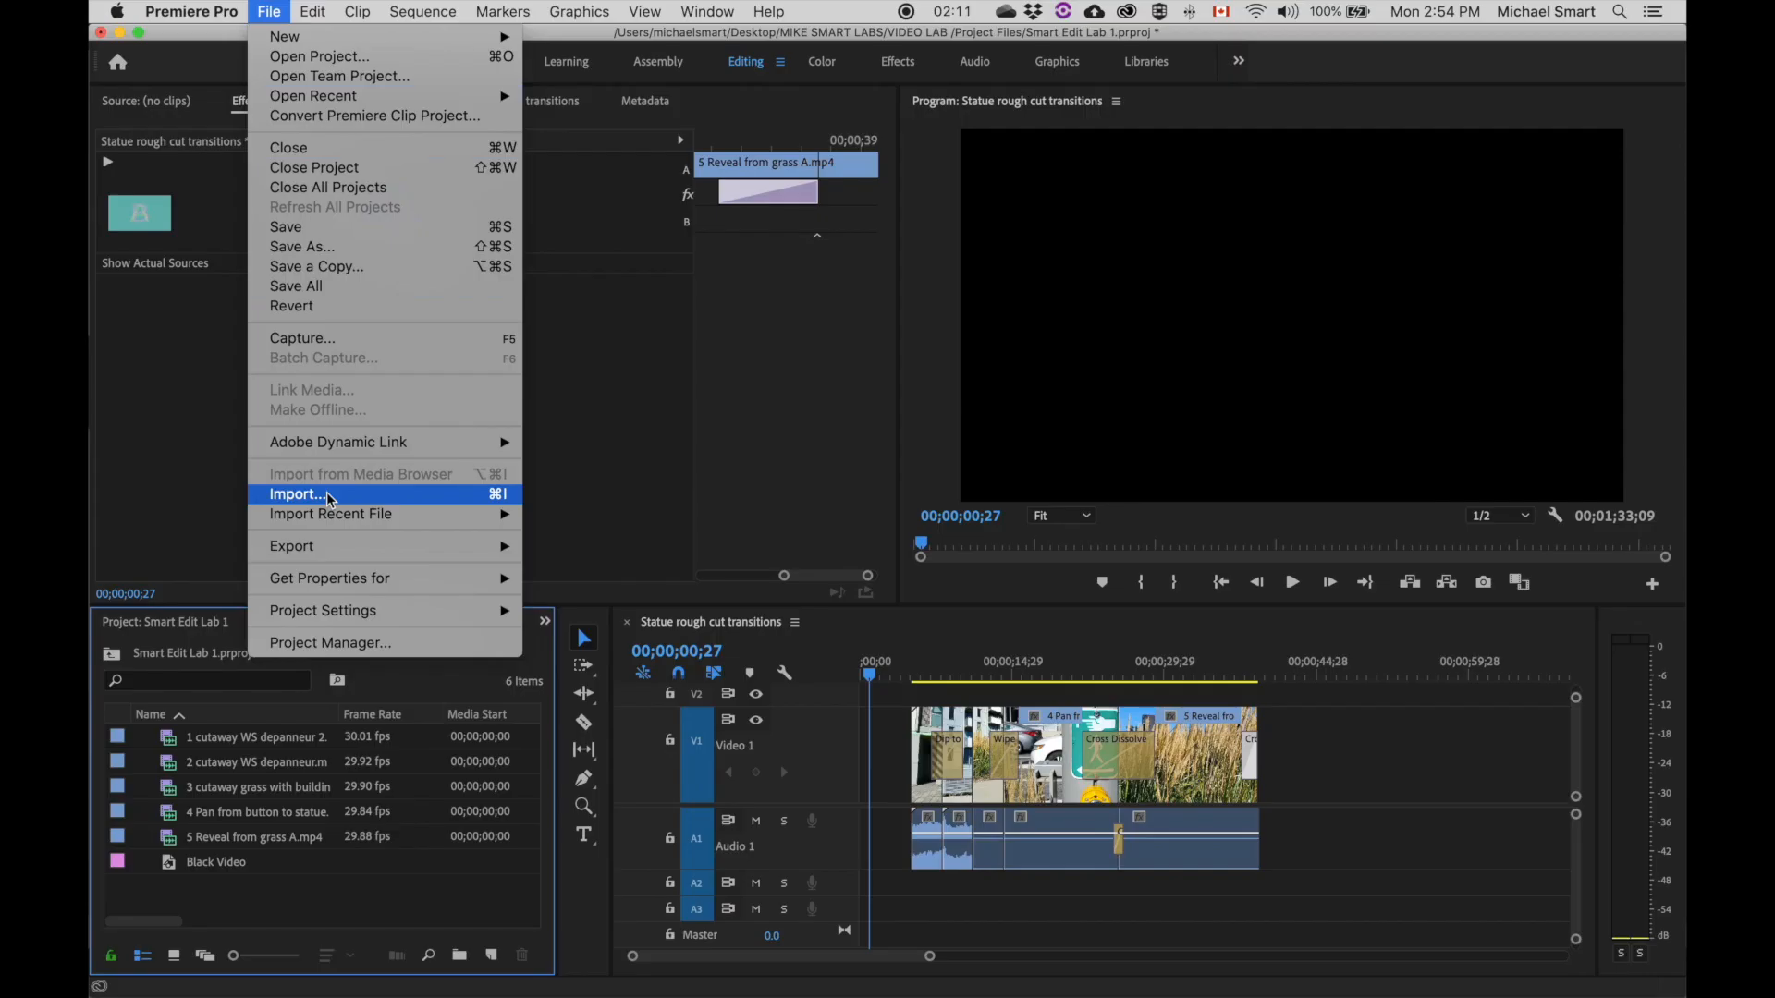
# Step: Import WS Statue focus pull.mp4 into the Raw Media bin and preview it in the Source monitor
pyautogui.click(328, 494)
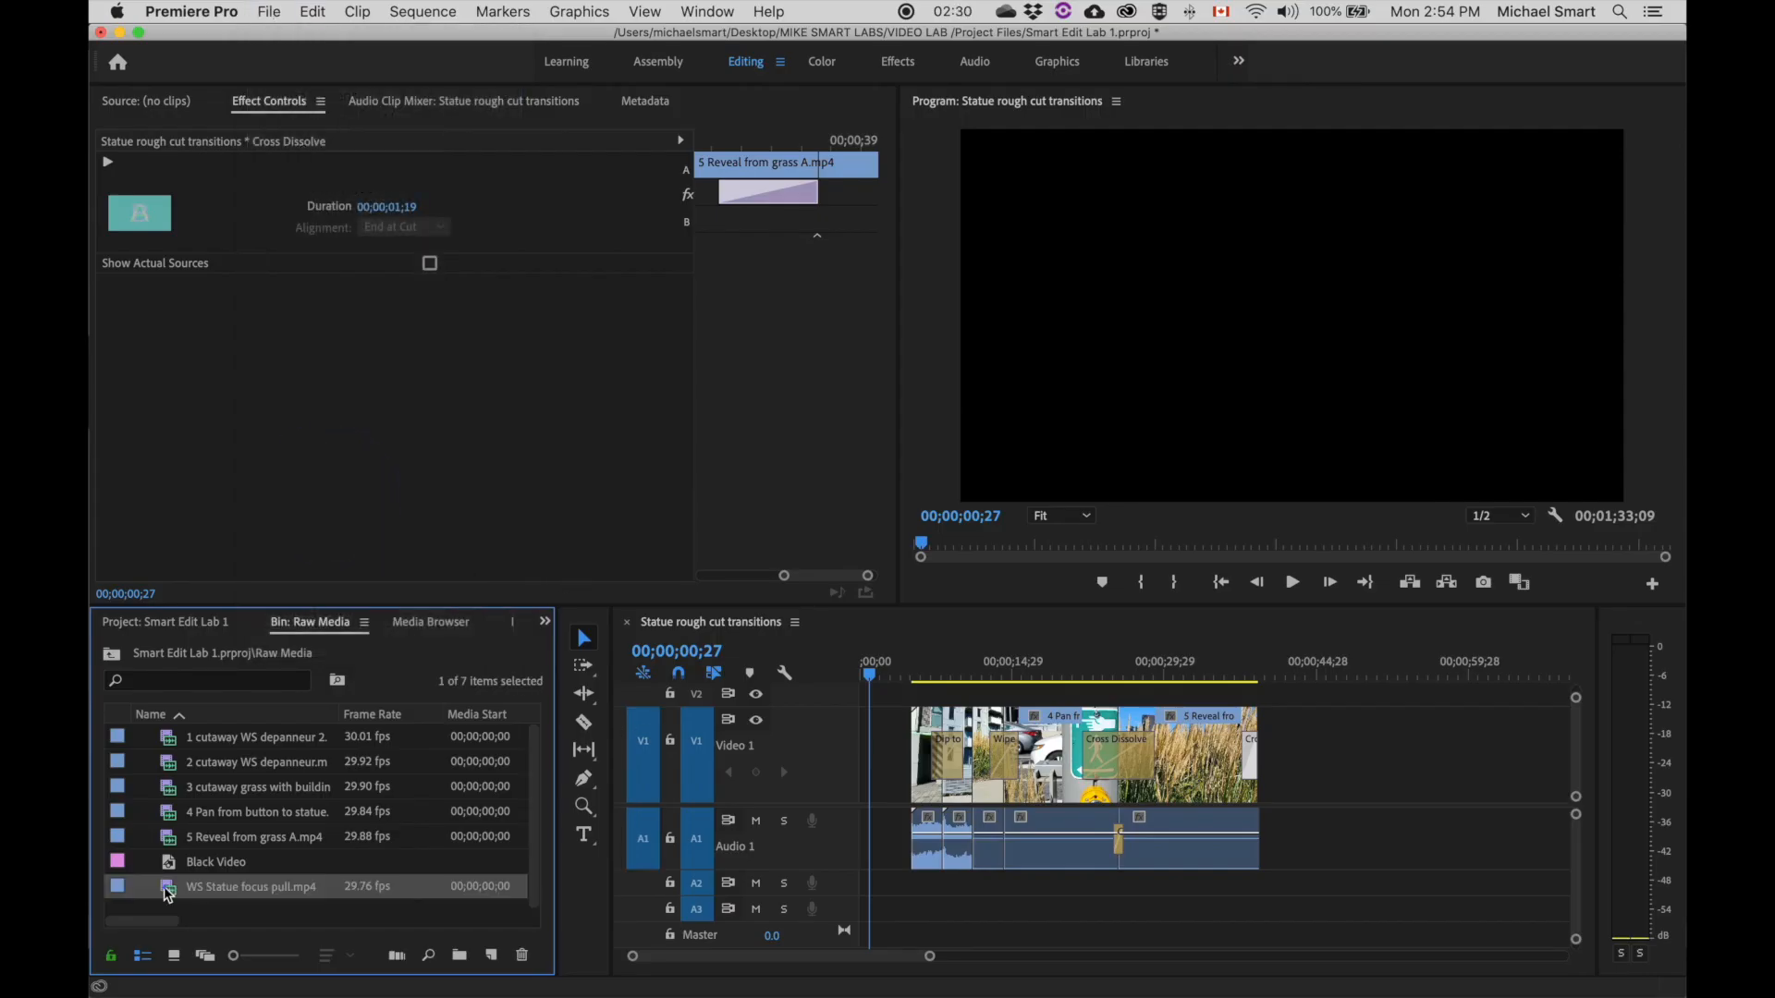
pyautogui.doubleClick(168, 891)
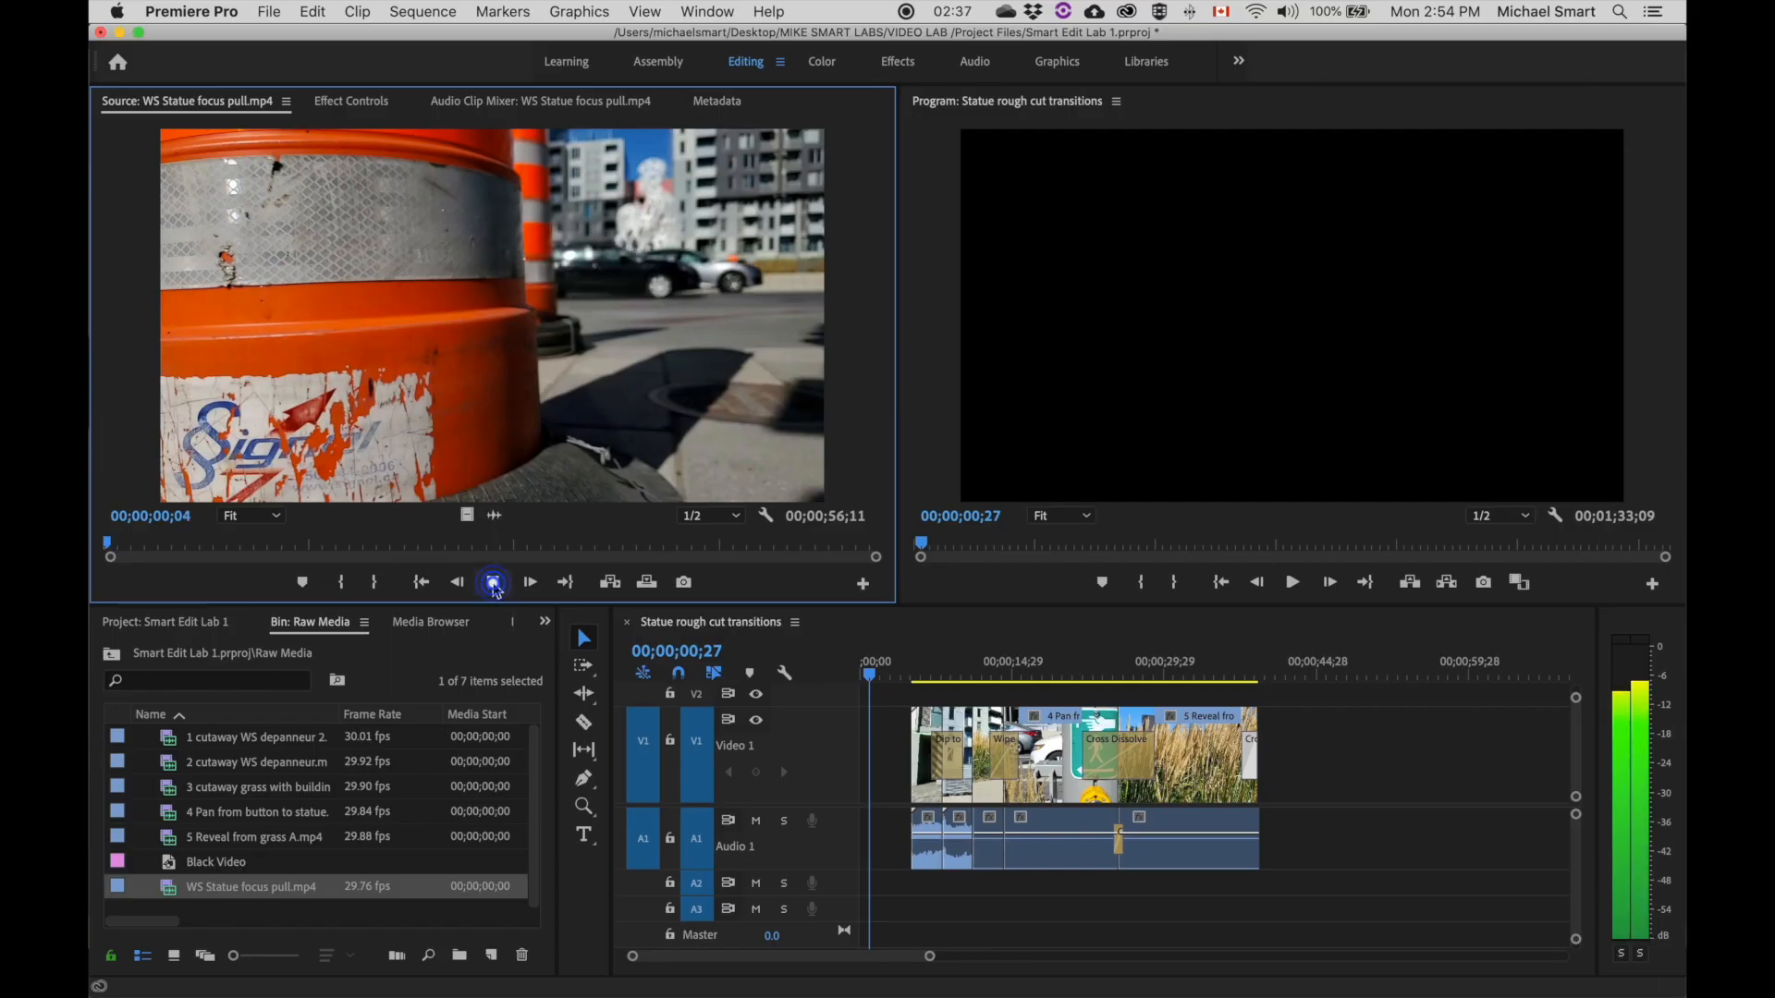
pyautogui.click(494, 583)
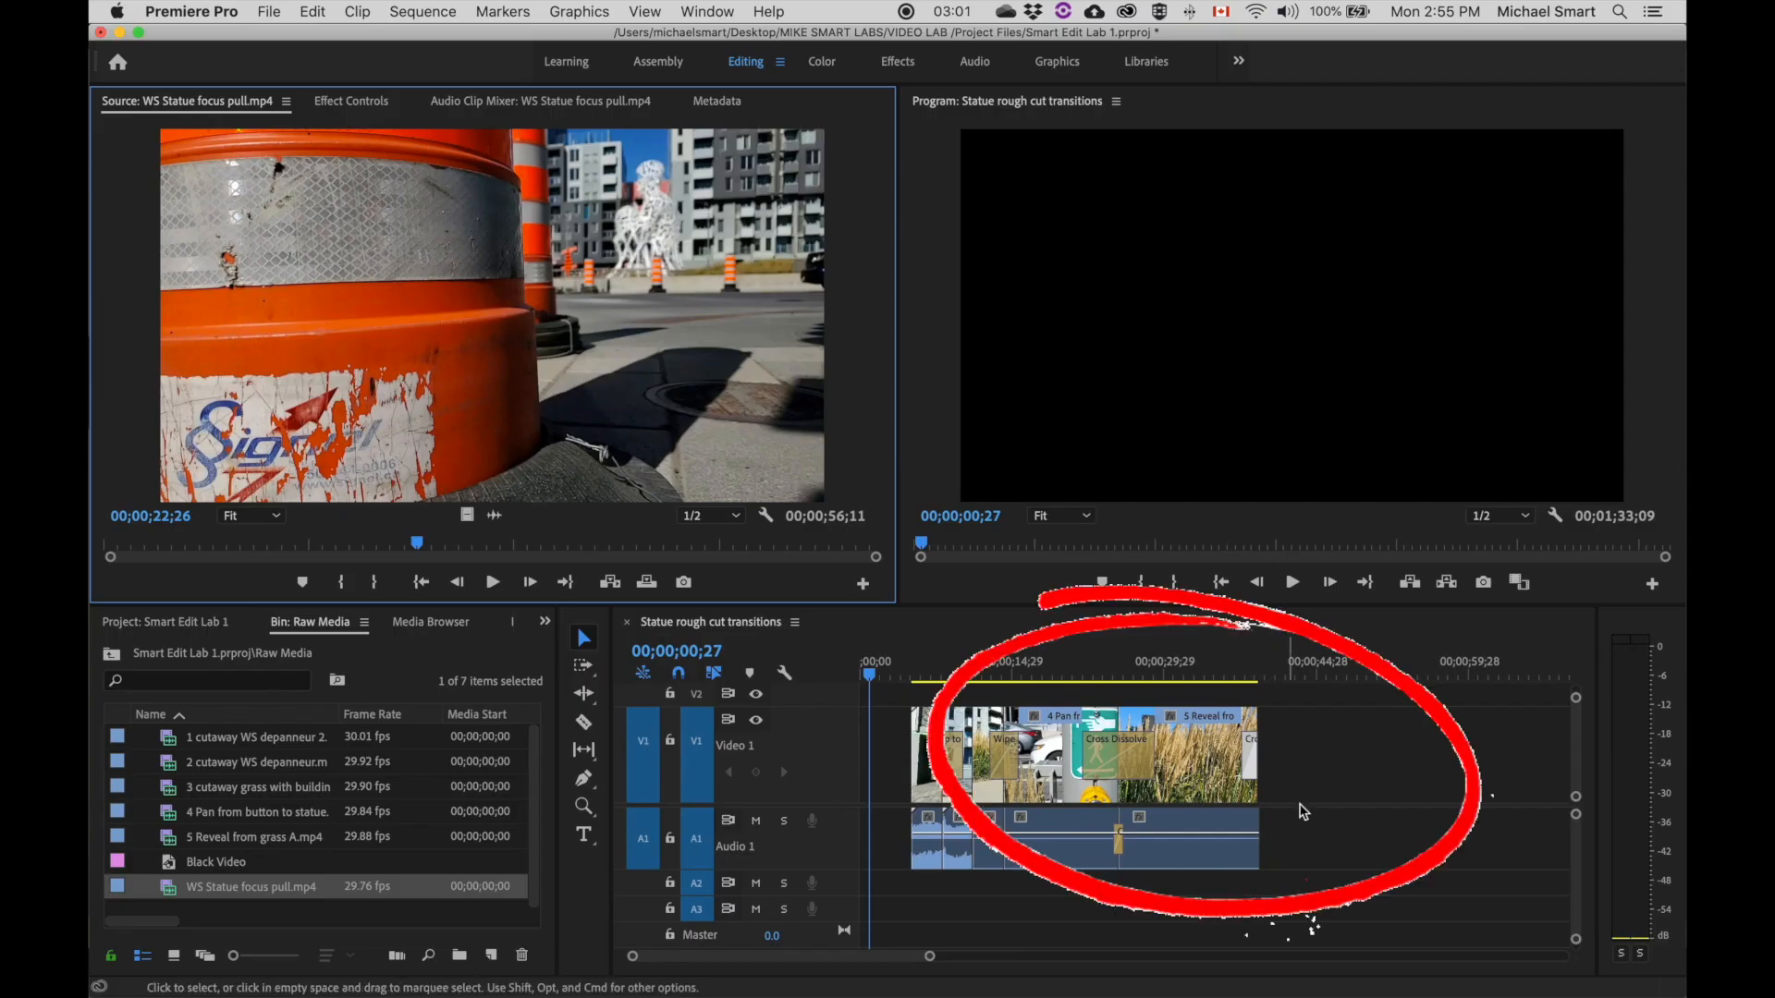
# Step: Select all clips in the Statue rough cut transitions sequence and unlink their audio from the video
pyautogui.click(1193, 756)
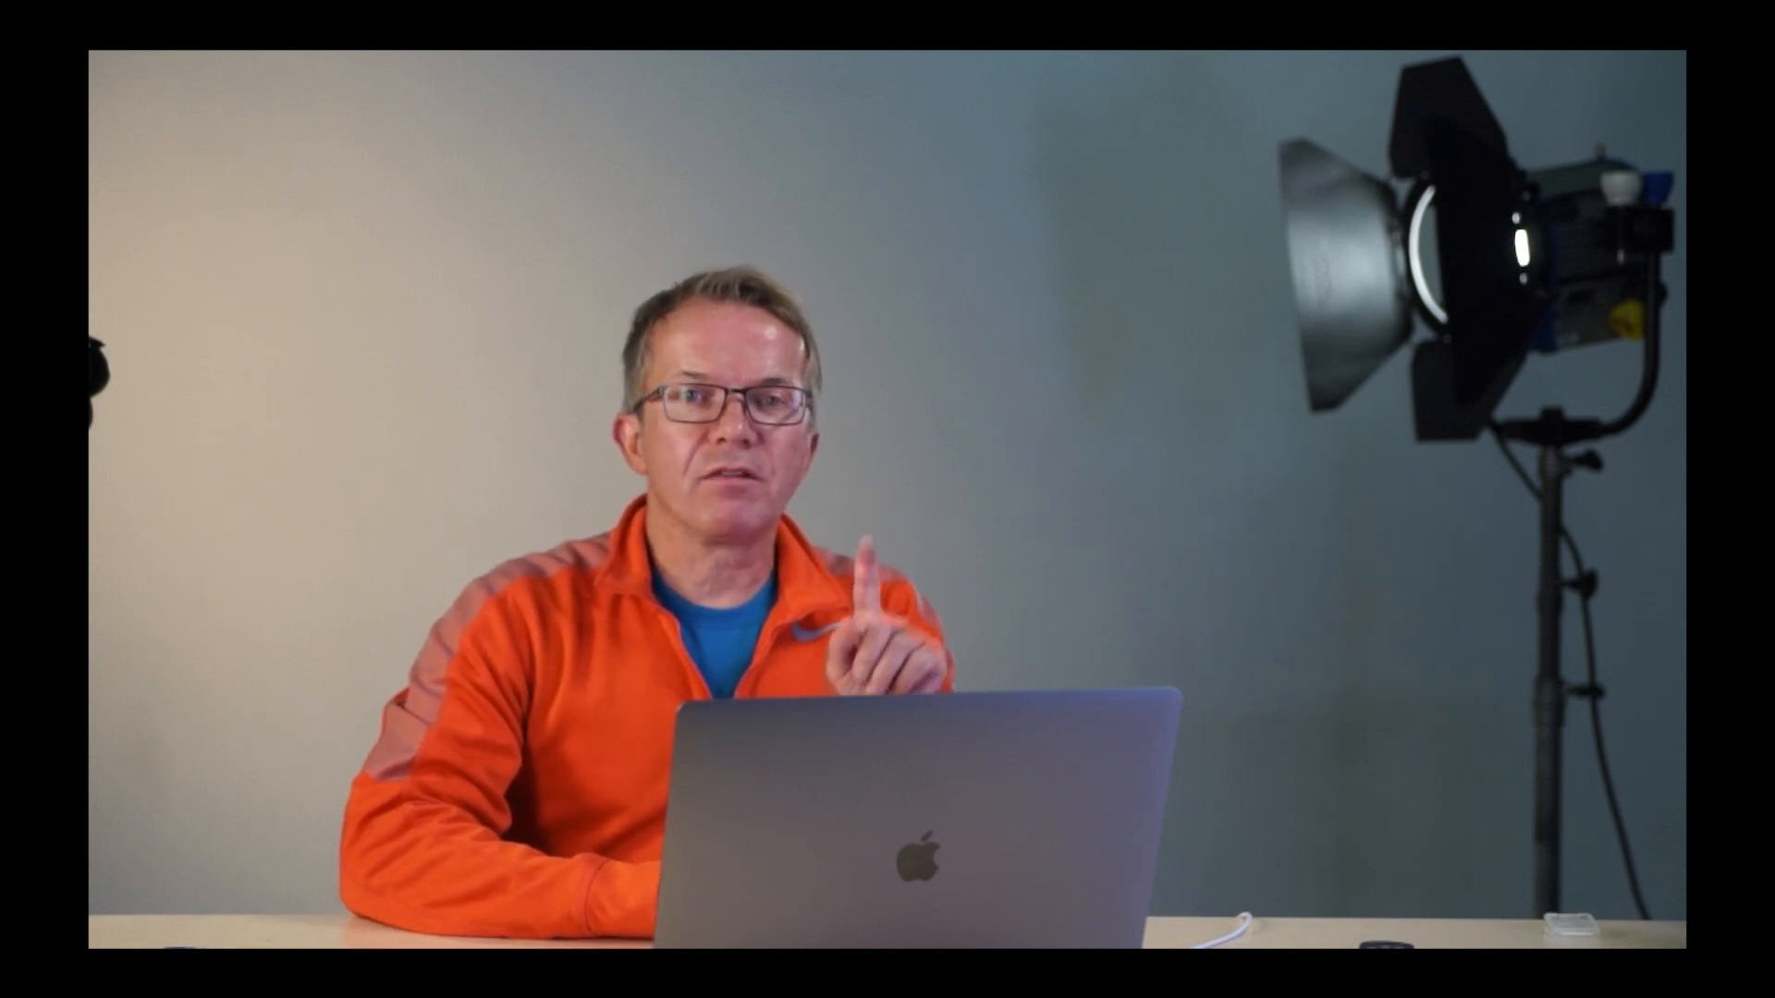
pyautogui.click(1119, 659)
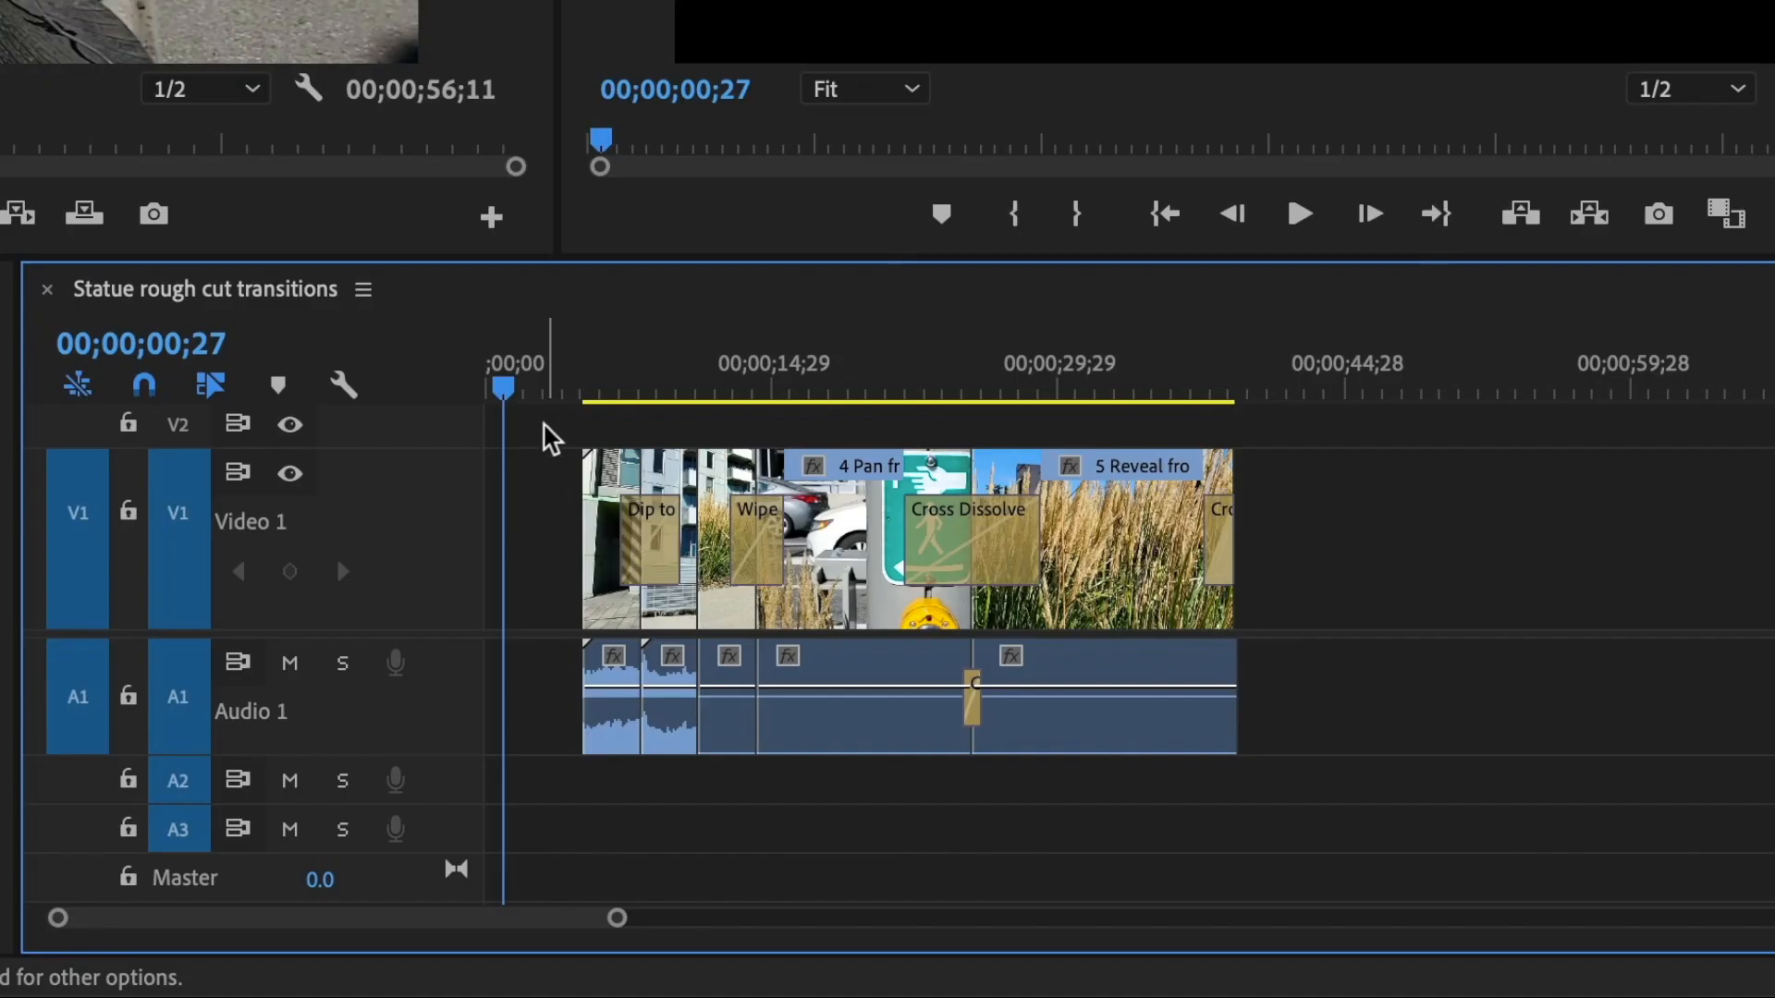
pyautogui.moveTo(544, 424); pyautogui.dragTo(1336, 792)
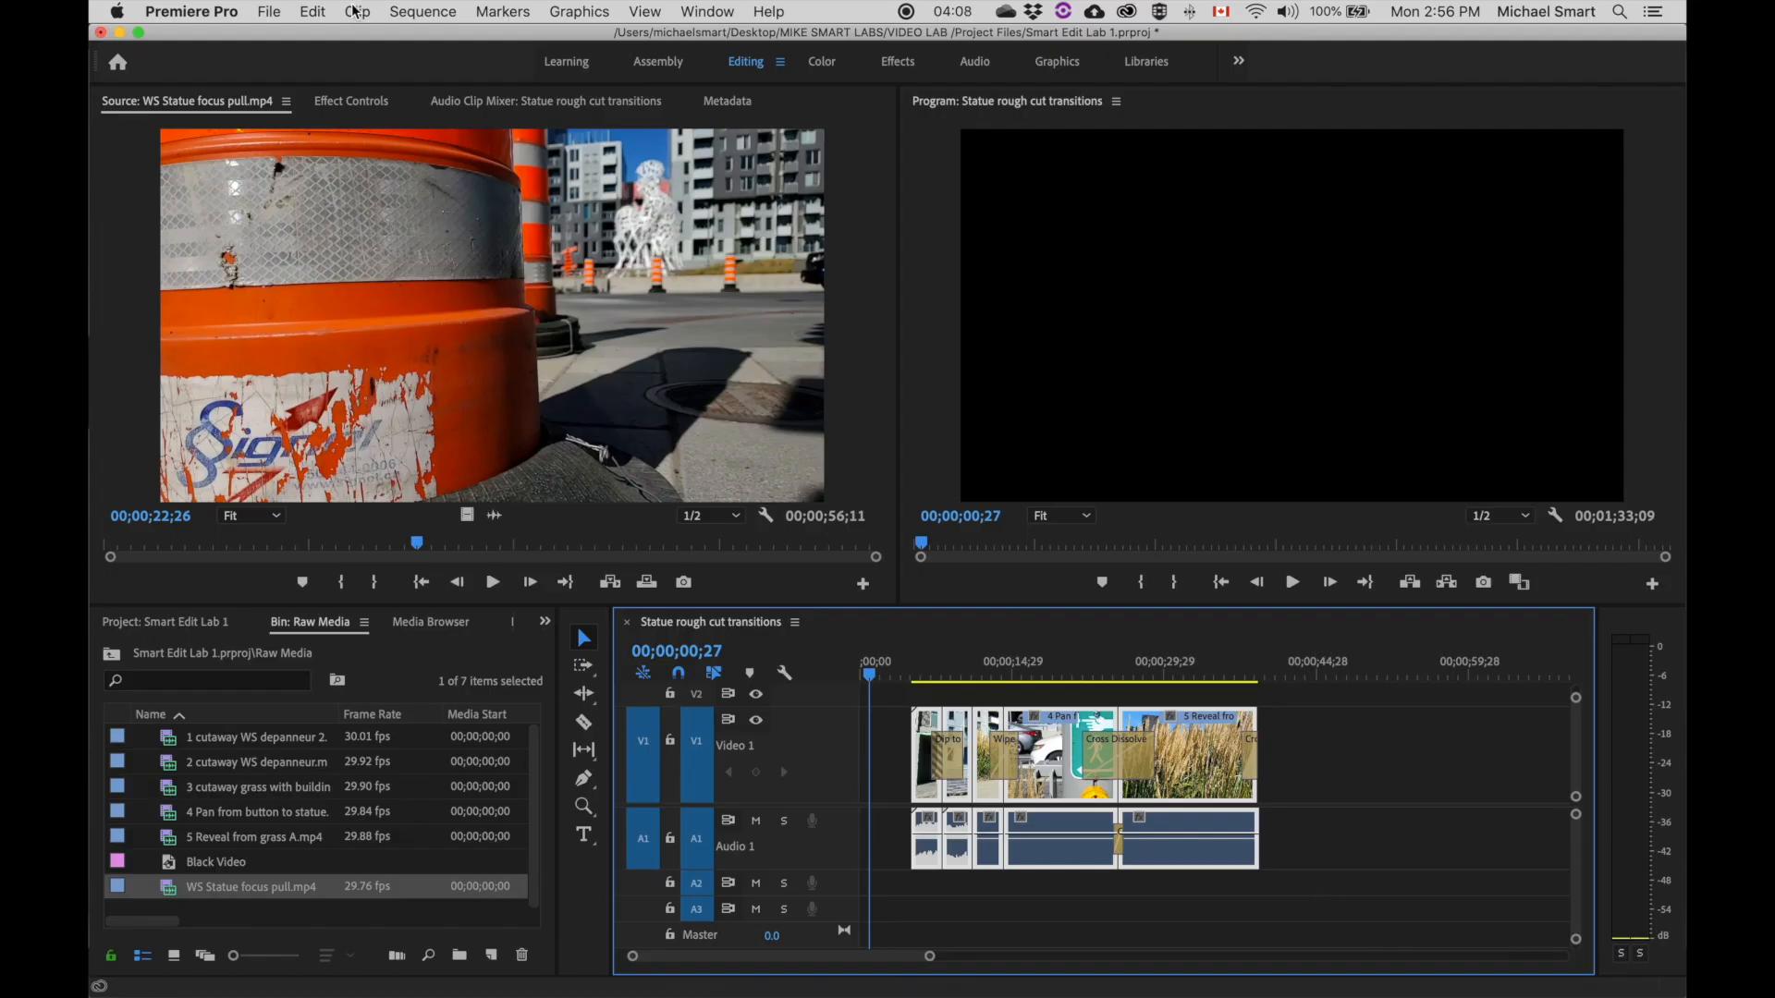
pyautogui.click(356, 12)
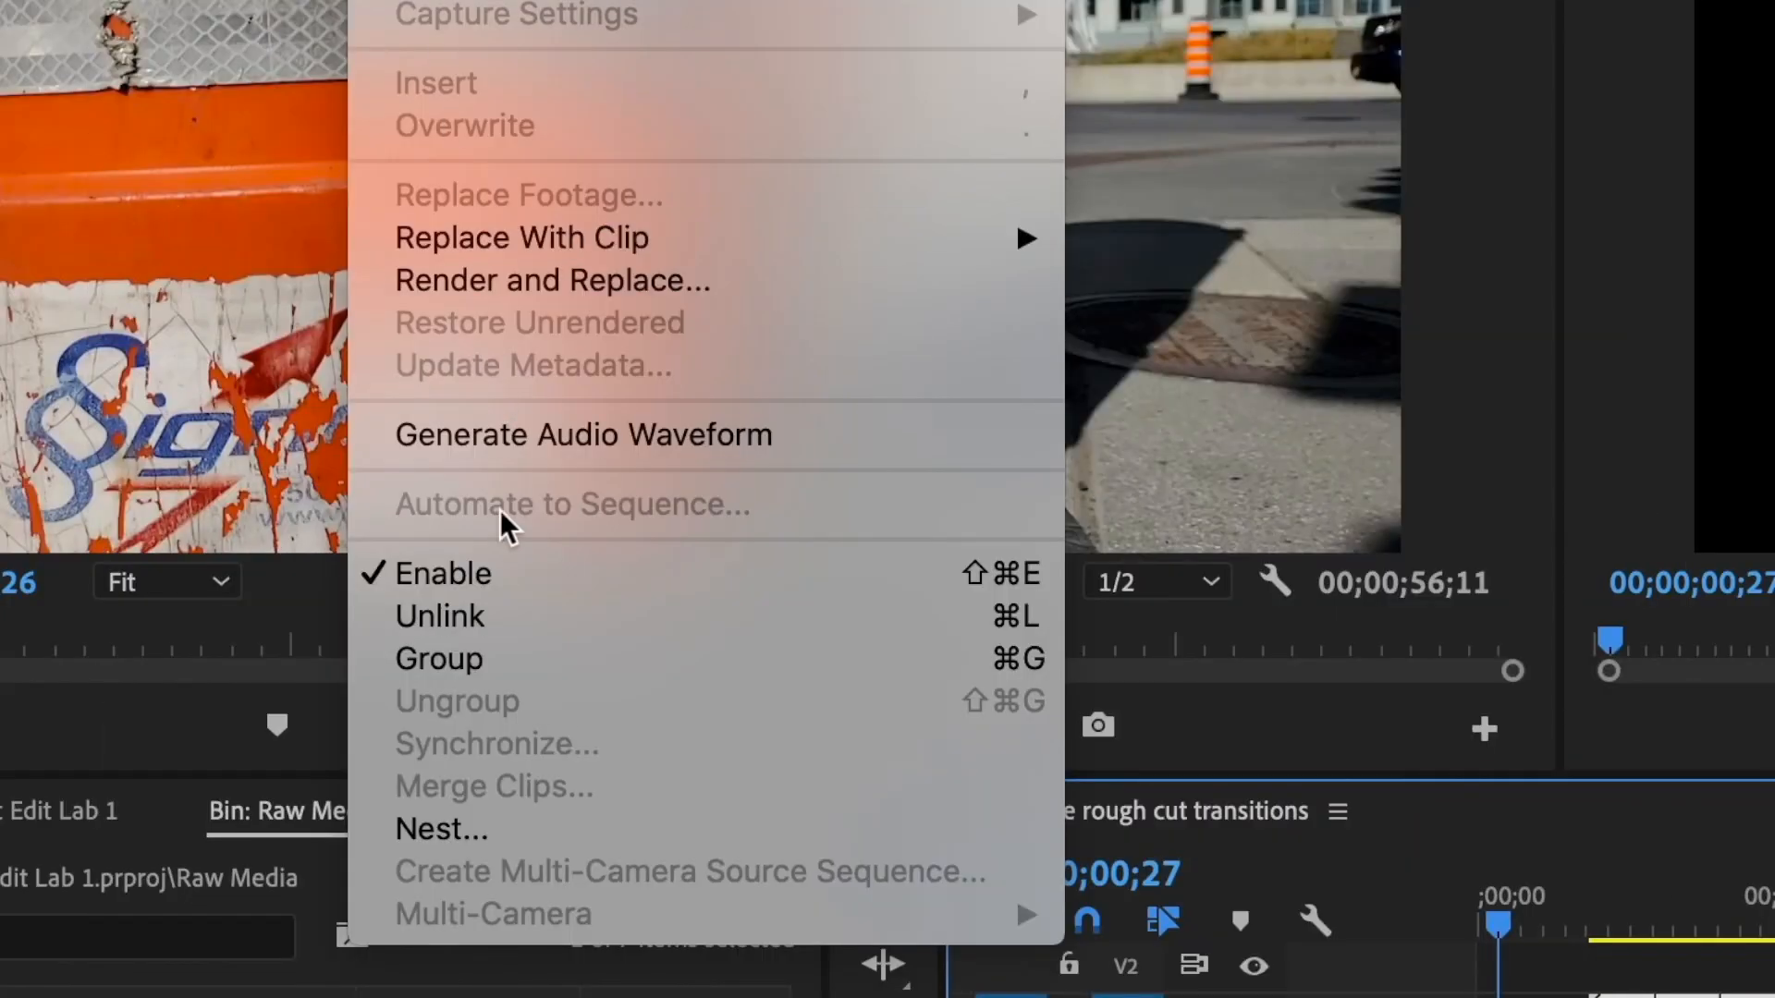
pyautogui.click(503, 621)
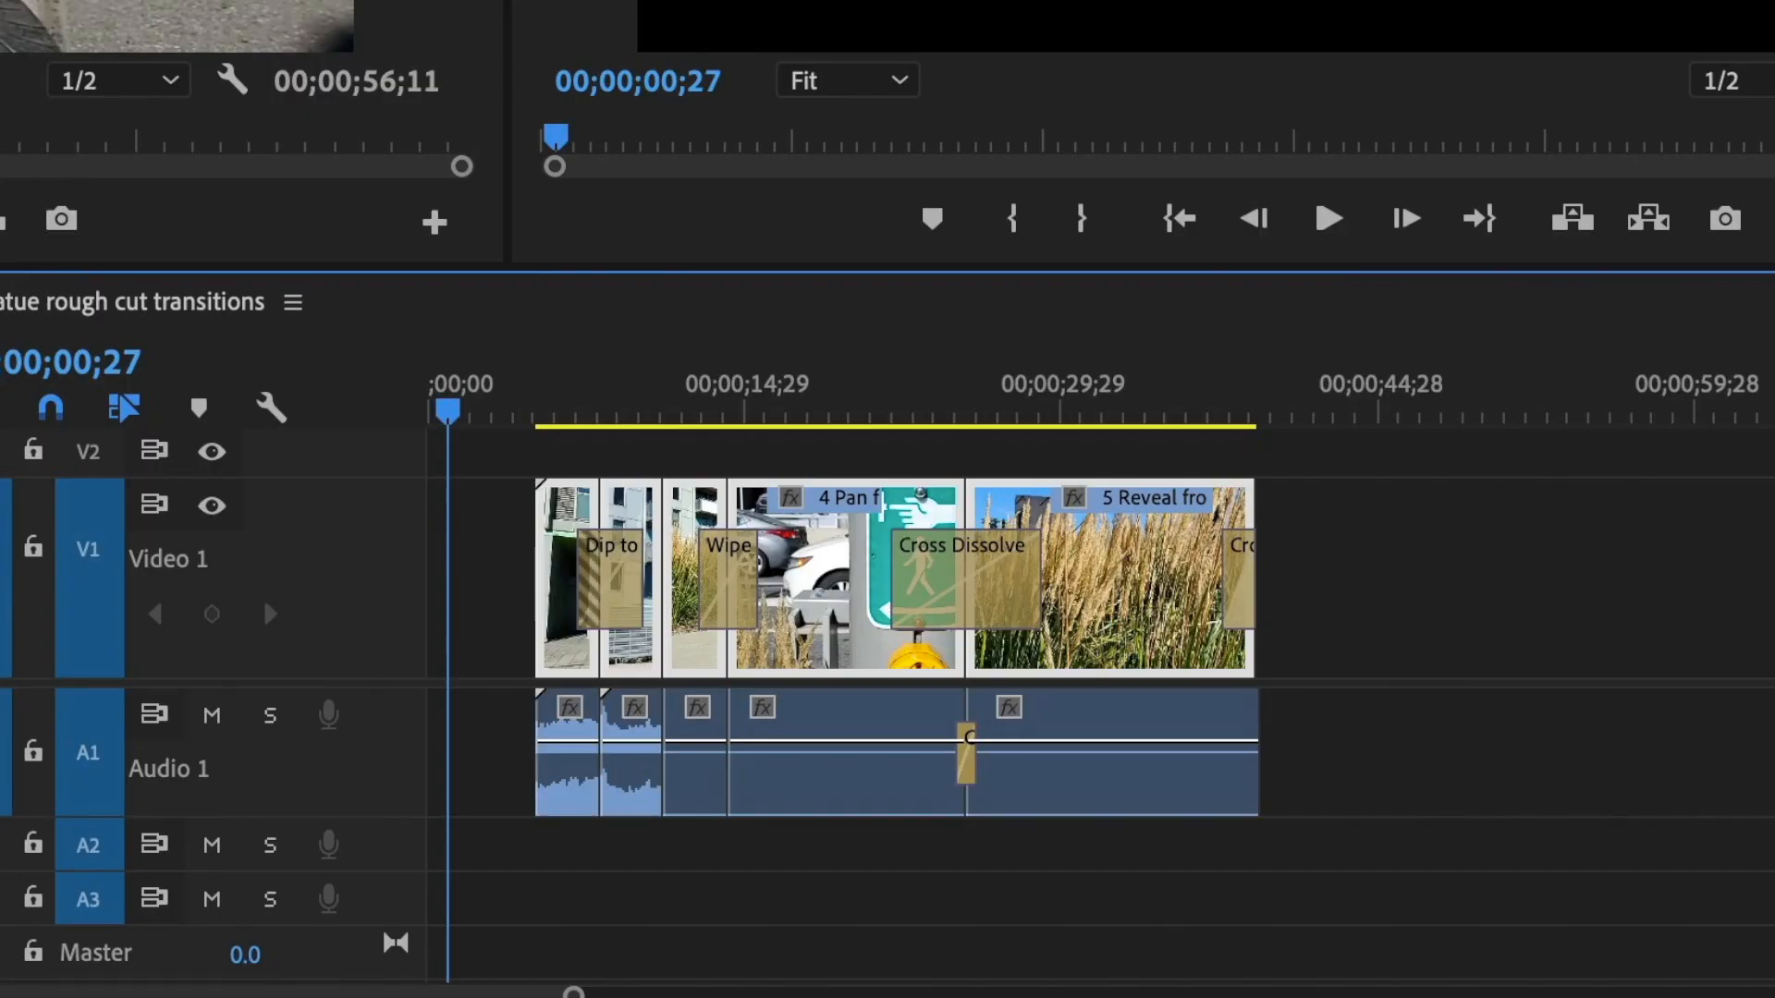
# Step: Select individual audio clips on Audio 1 to check that they are separated from their video
pyautogui.click(1406, 594)
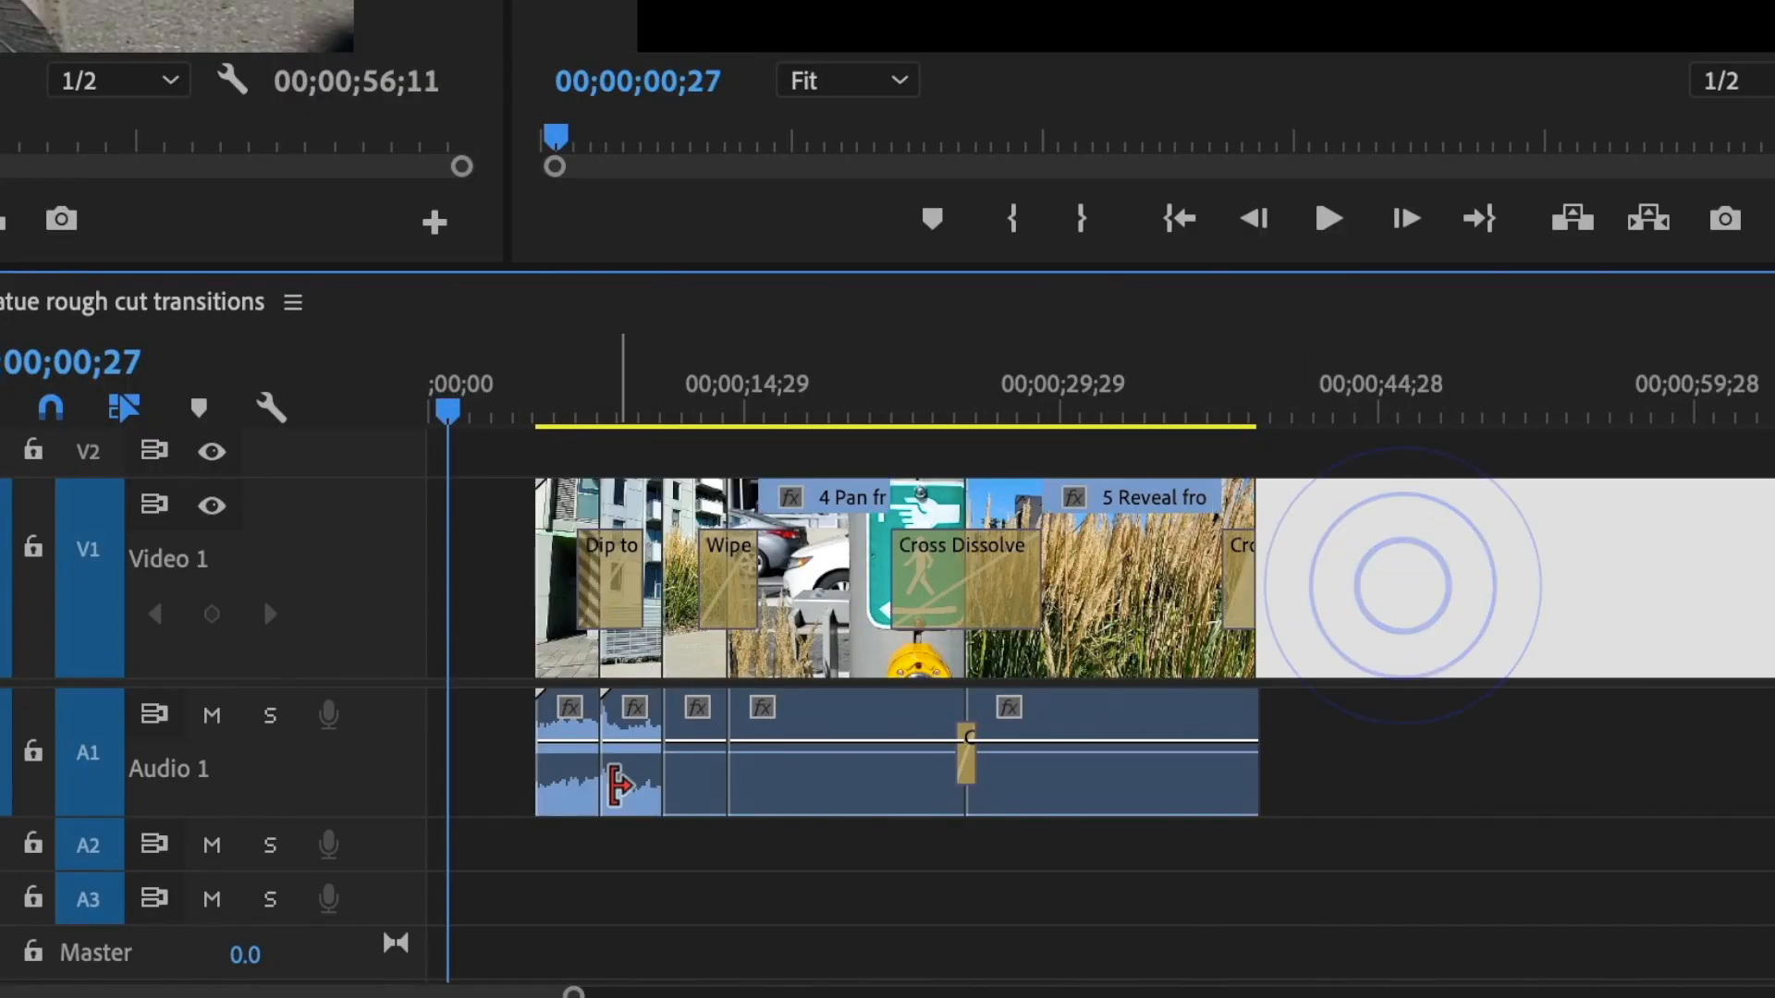
pyautogui.click(576, 797)
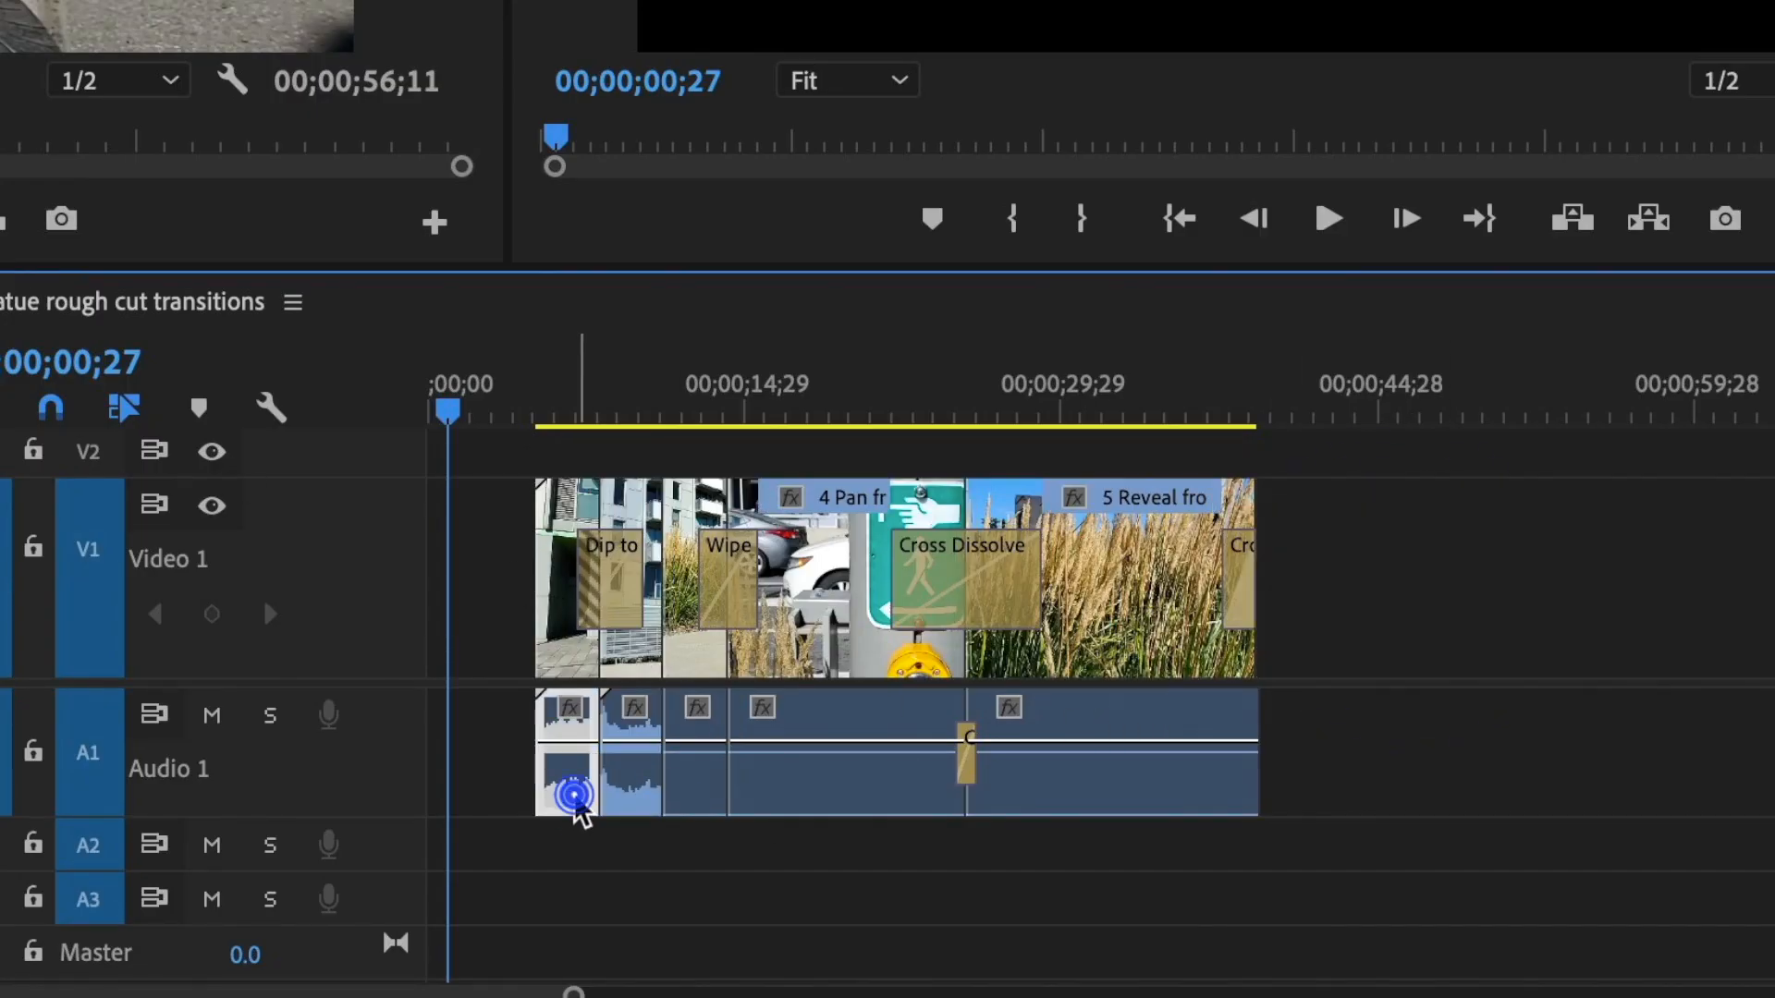
pyautogui.click(629, 793)
pyautogui.keyDown('shift'); pyautogui.click(695, 795); pyautogui.keyUp('shift')
pyautogui.click(576, 794)
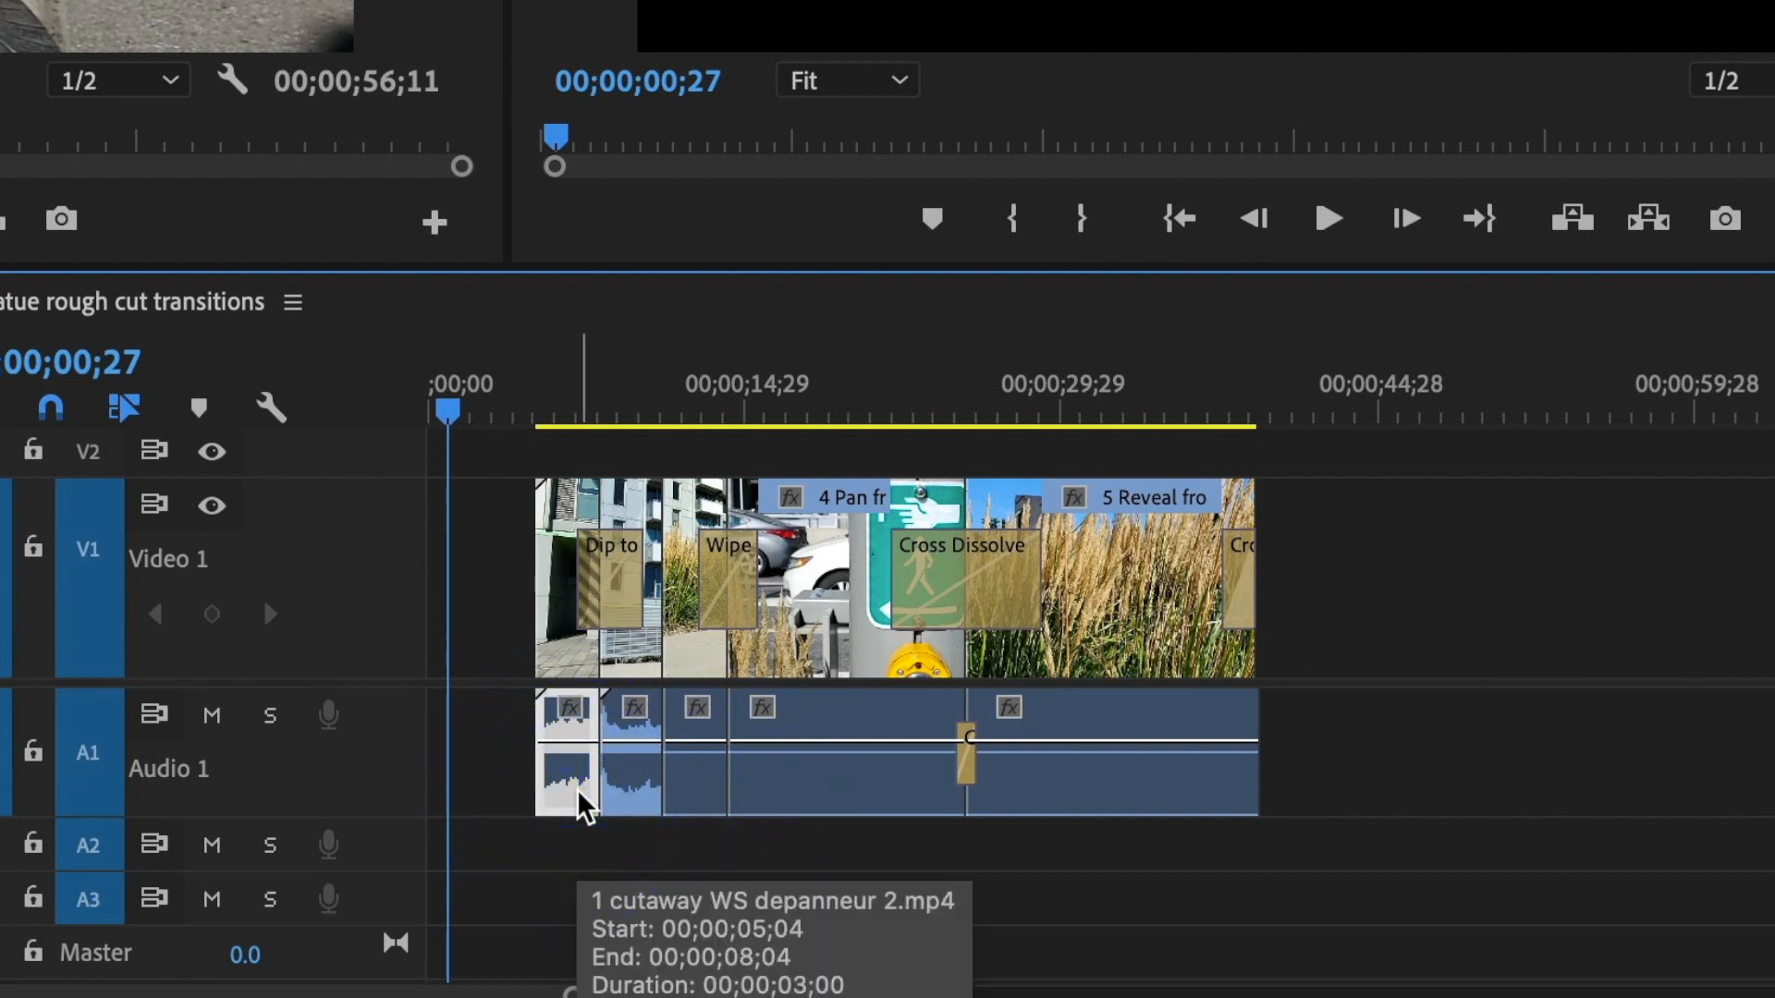
# Step: Select all the unlinked audio clips on Audio 1 and delete them
pyautogui.click(1334, 836)
pyautogui.moveTo(1312, 846); pyautogui.dragTo(514, 735)
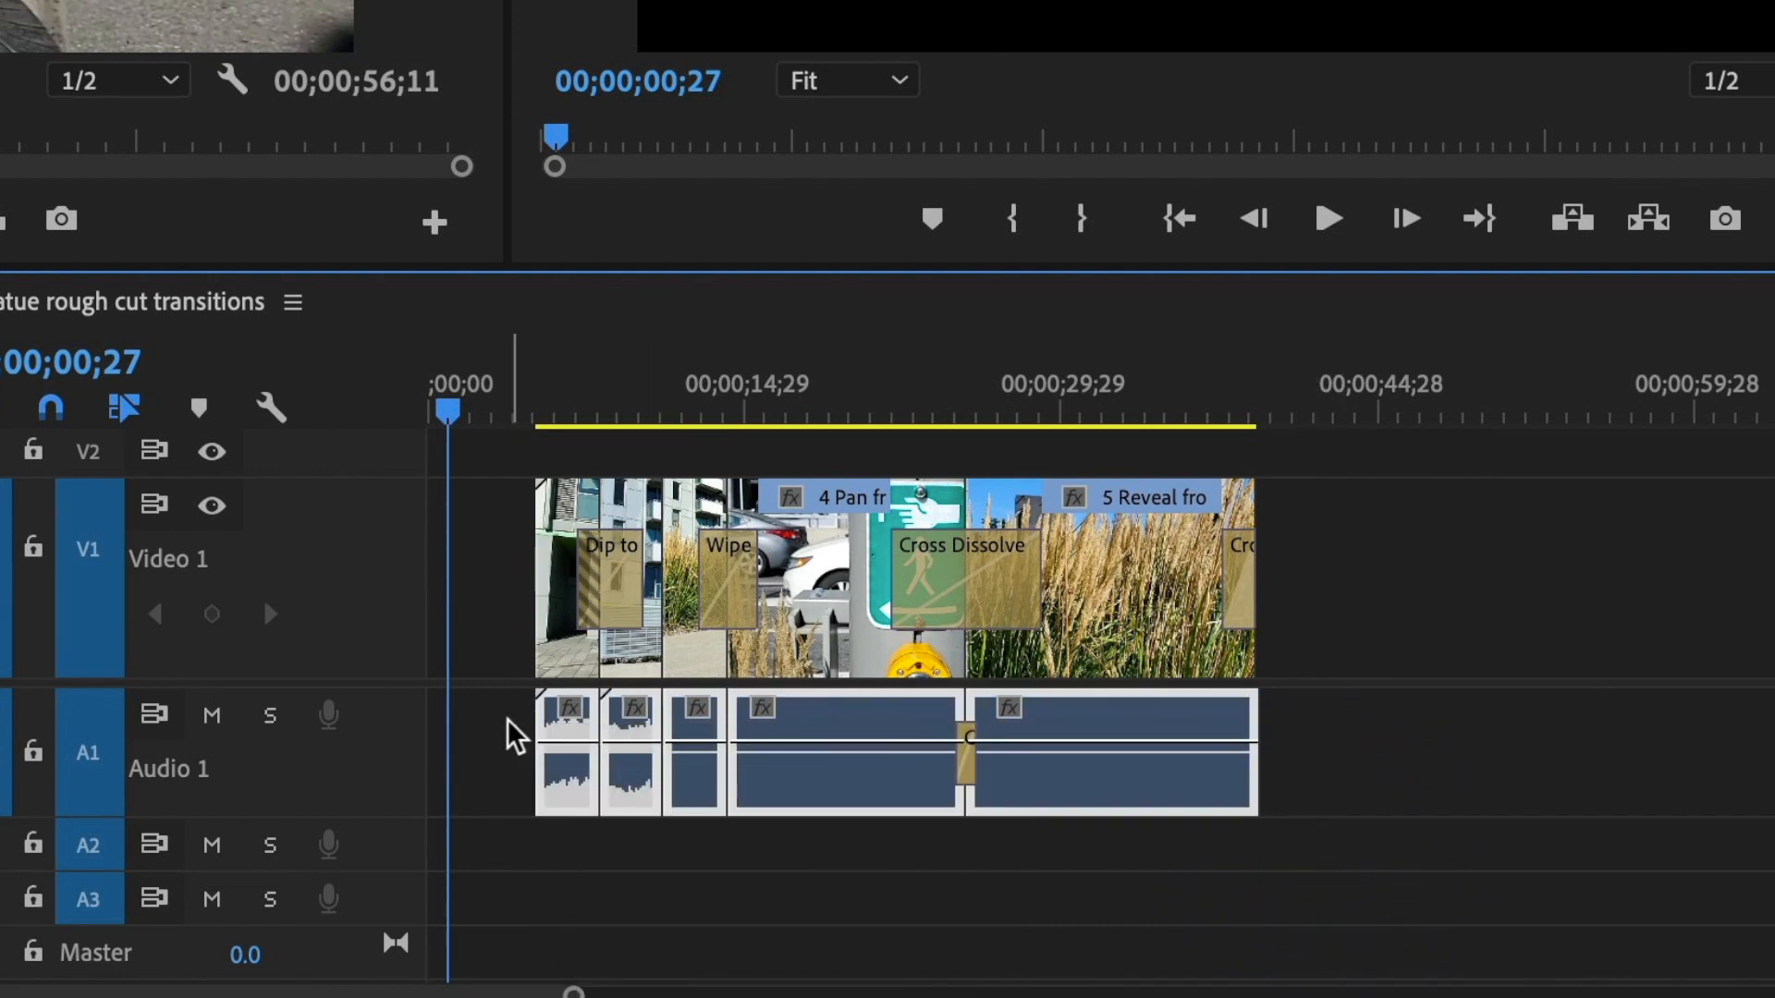
pyautogui.press('Delete')
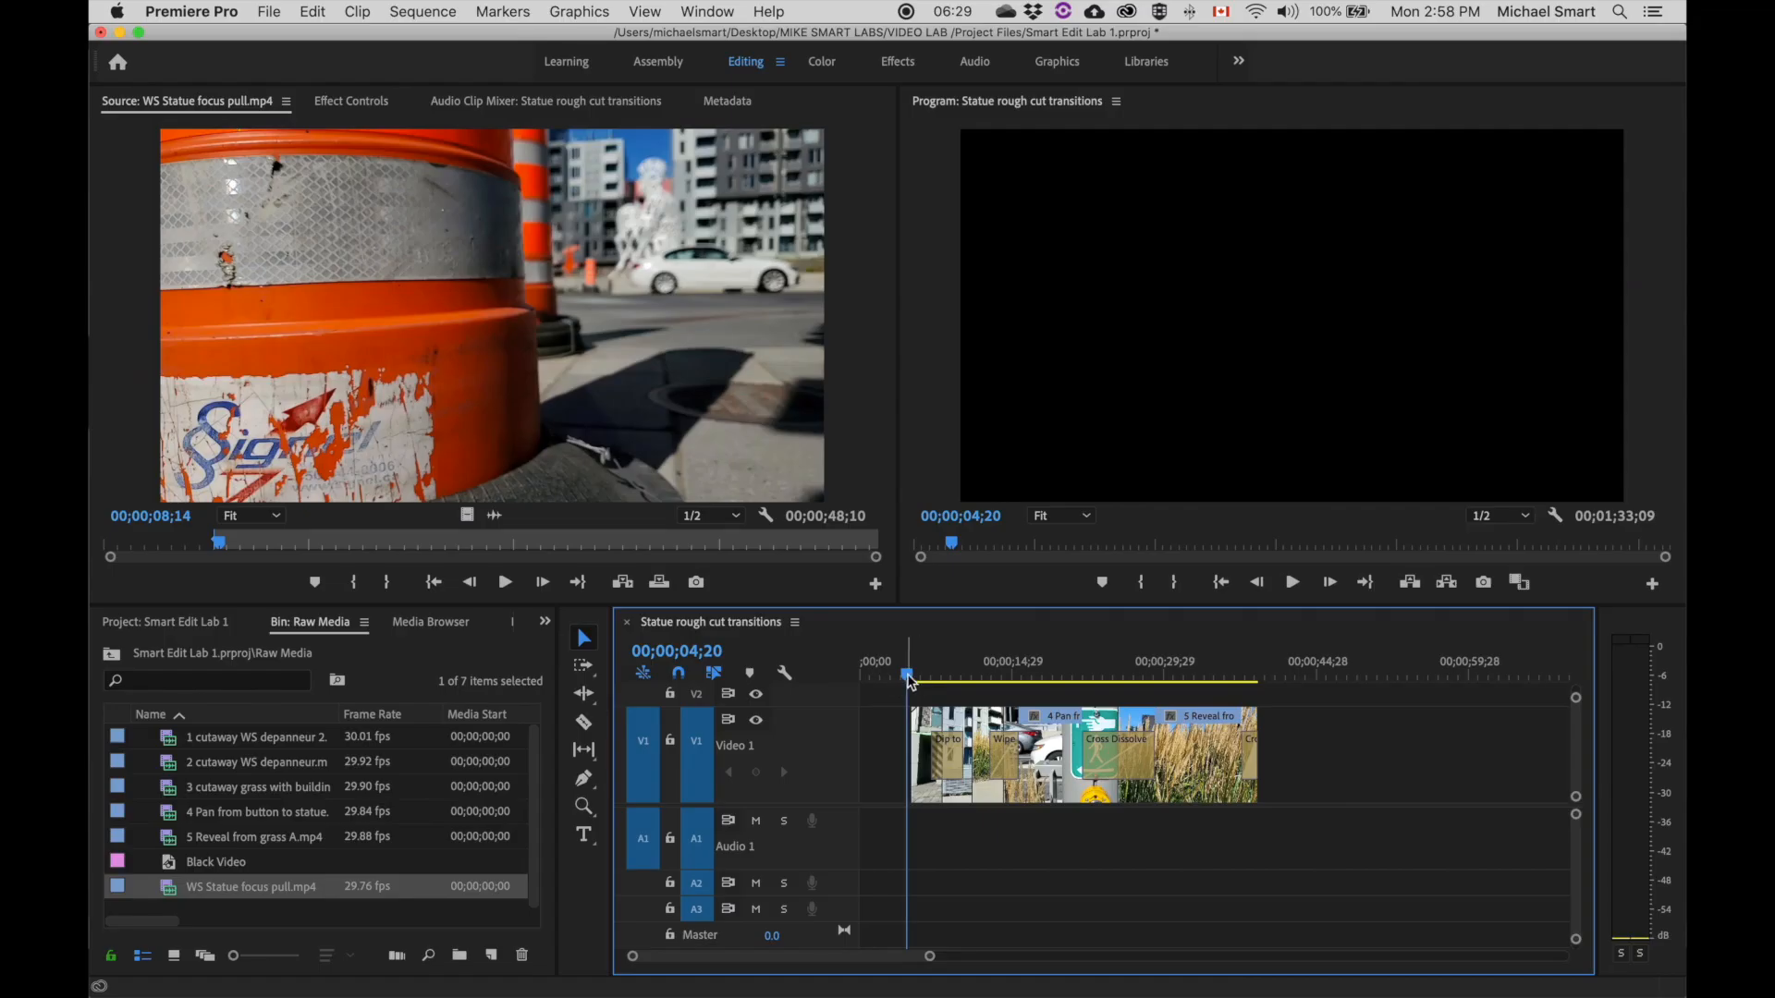
# Step: Place only the audio of WS Statue focus pull.mp4 on Audio 1, aligned with the start of the first video clip
pyautogui.moveTo(907, 676)
pyautogui.mouseDown()
pyautogui.moveTo(1077, 693)
pyautogui.moveTo(893, 685)
pyautogui.mouseUp()
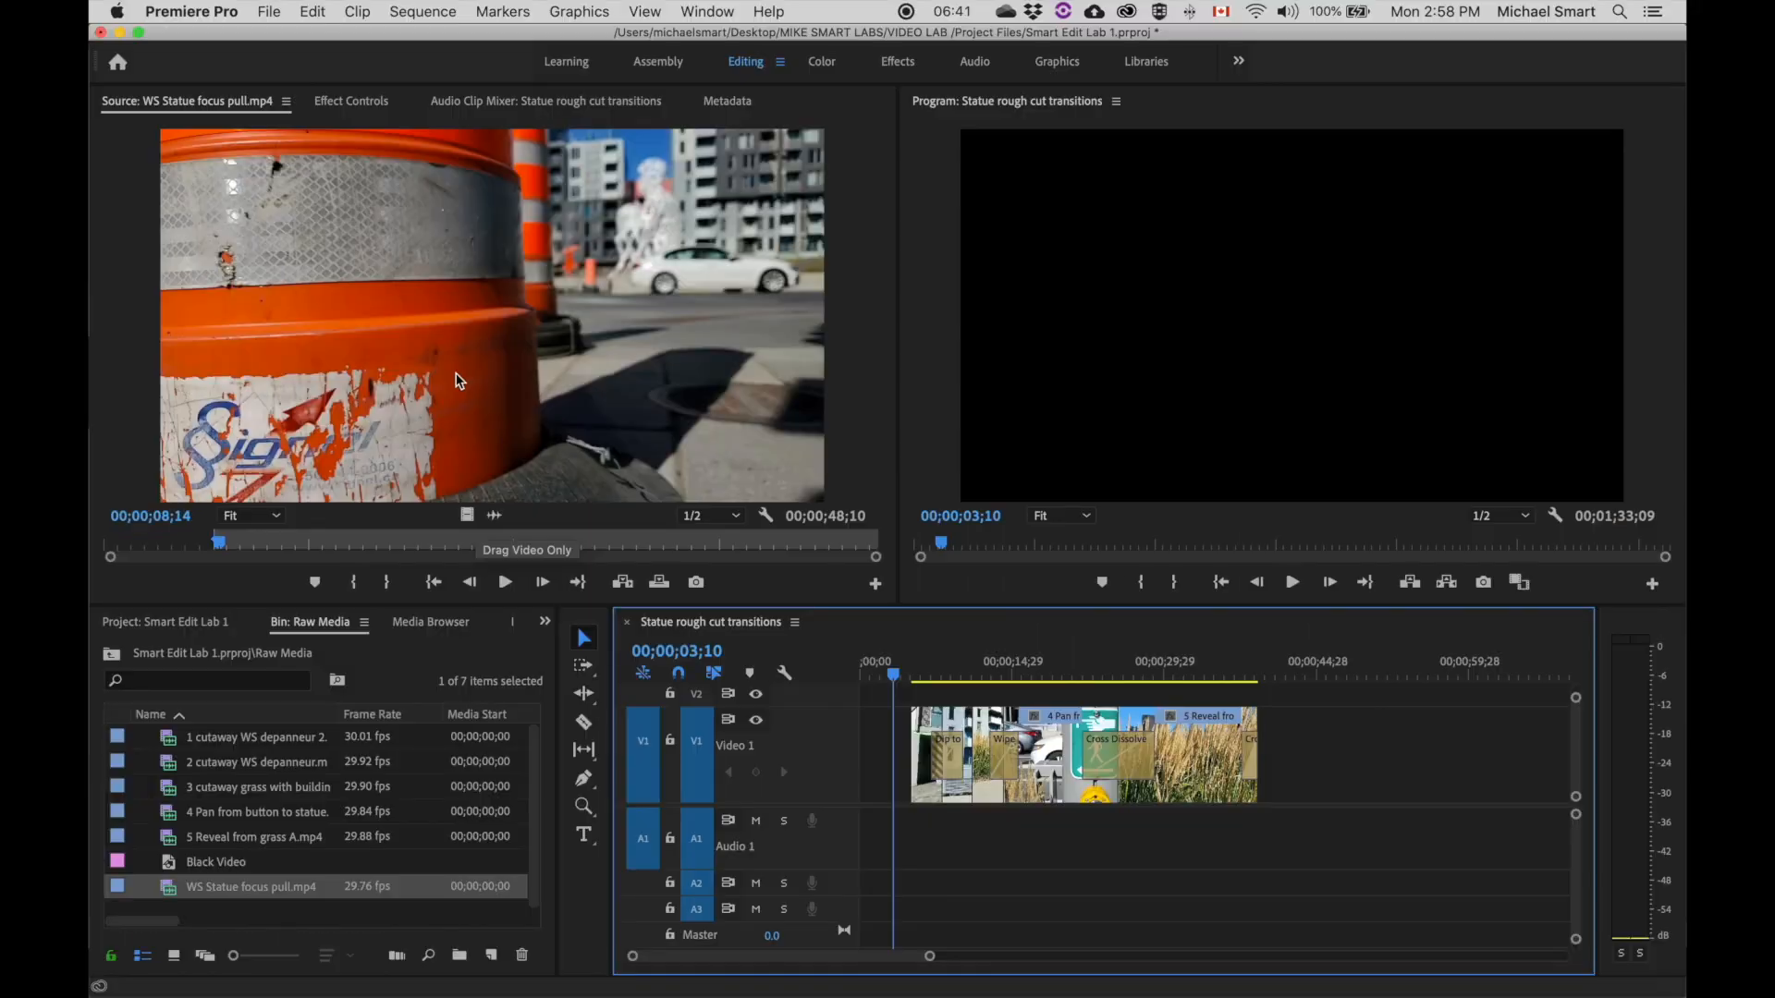
pyautogui.click(494, 515)
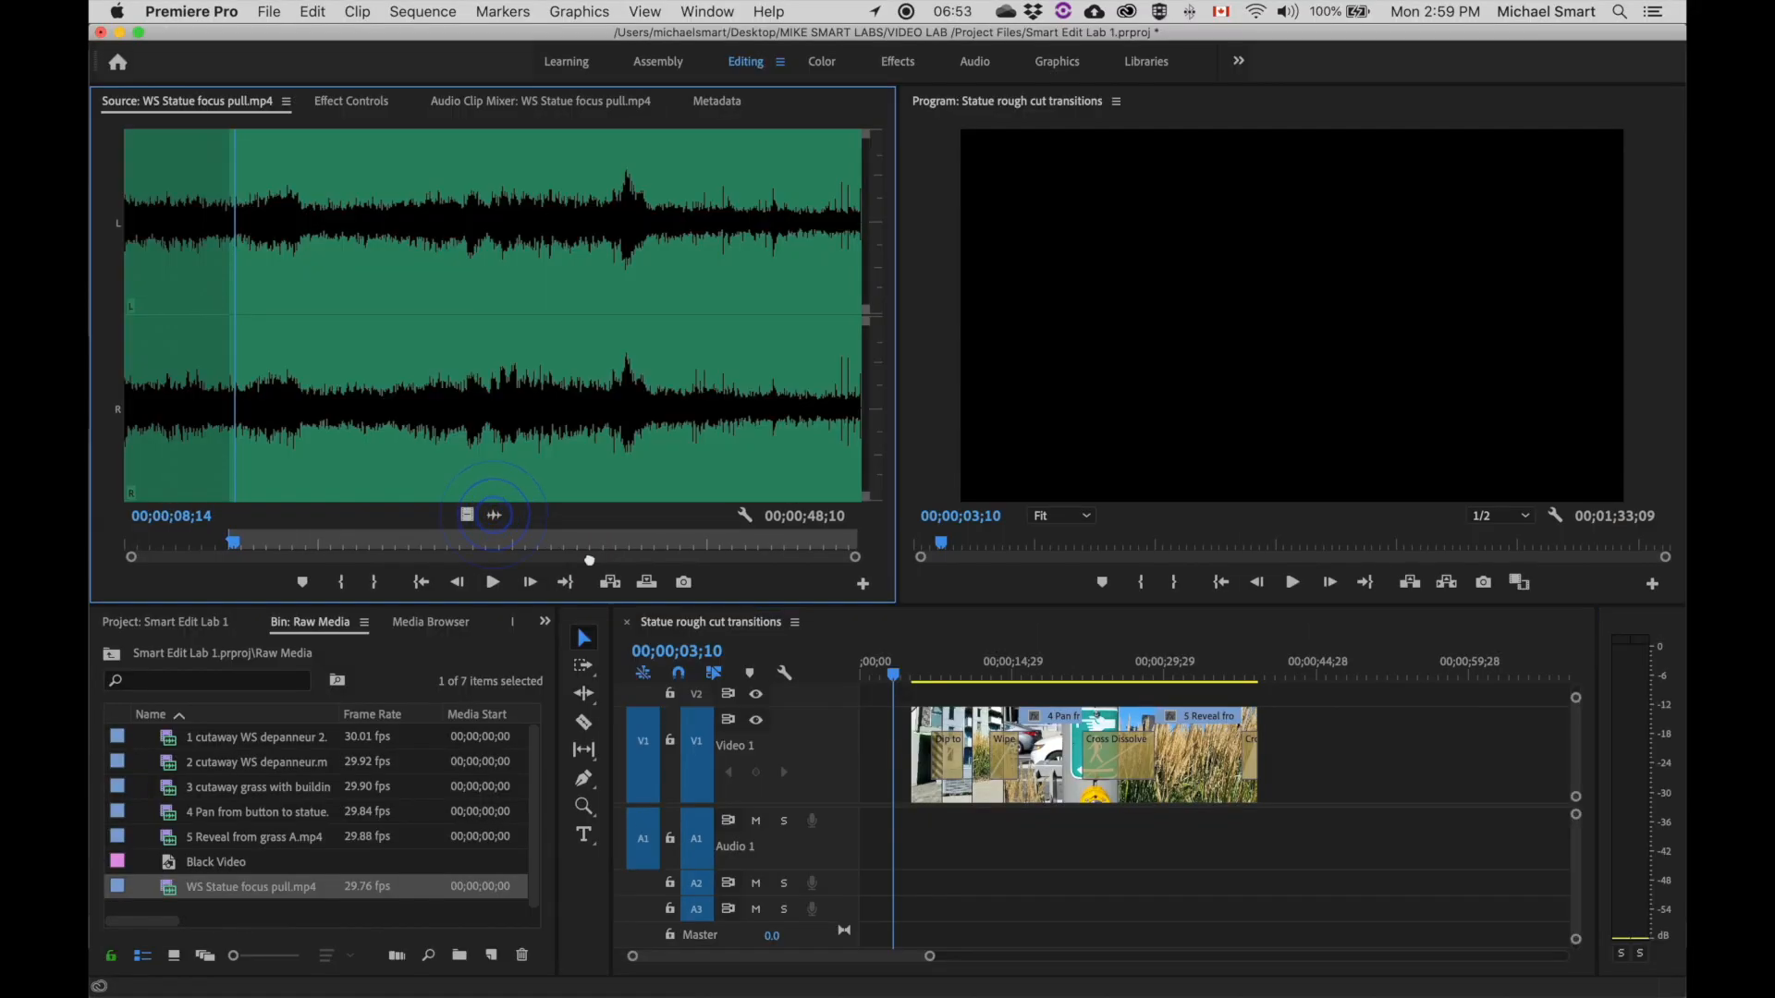
pyautogui.moveTo(493, 515); pyautogui.dragTo(918, 838)
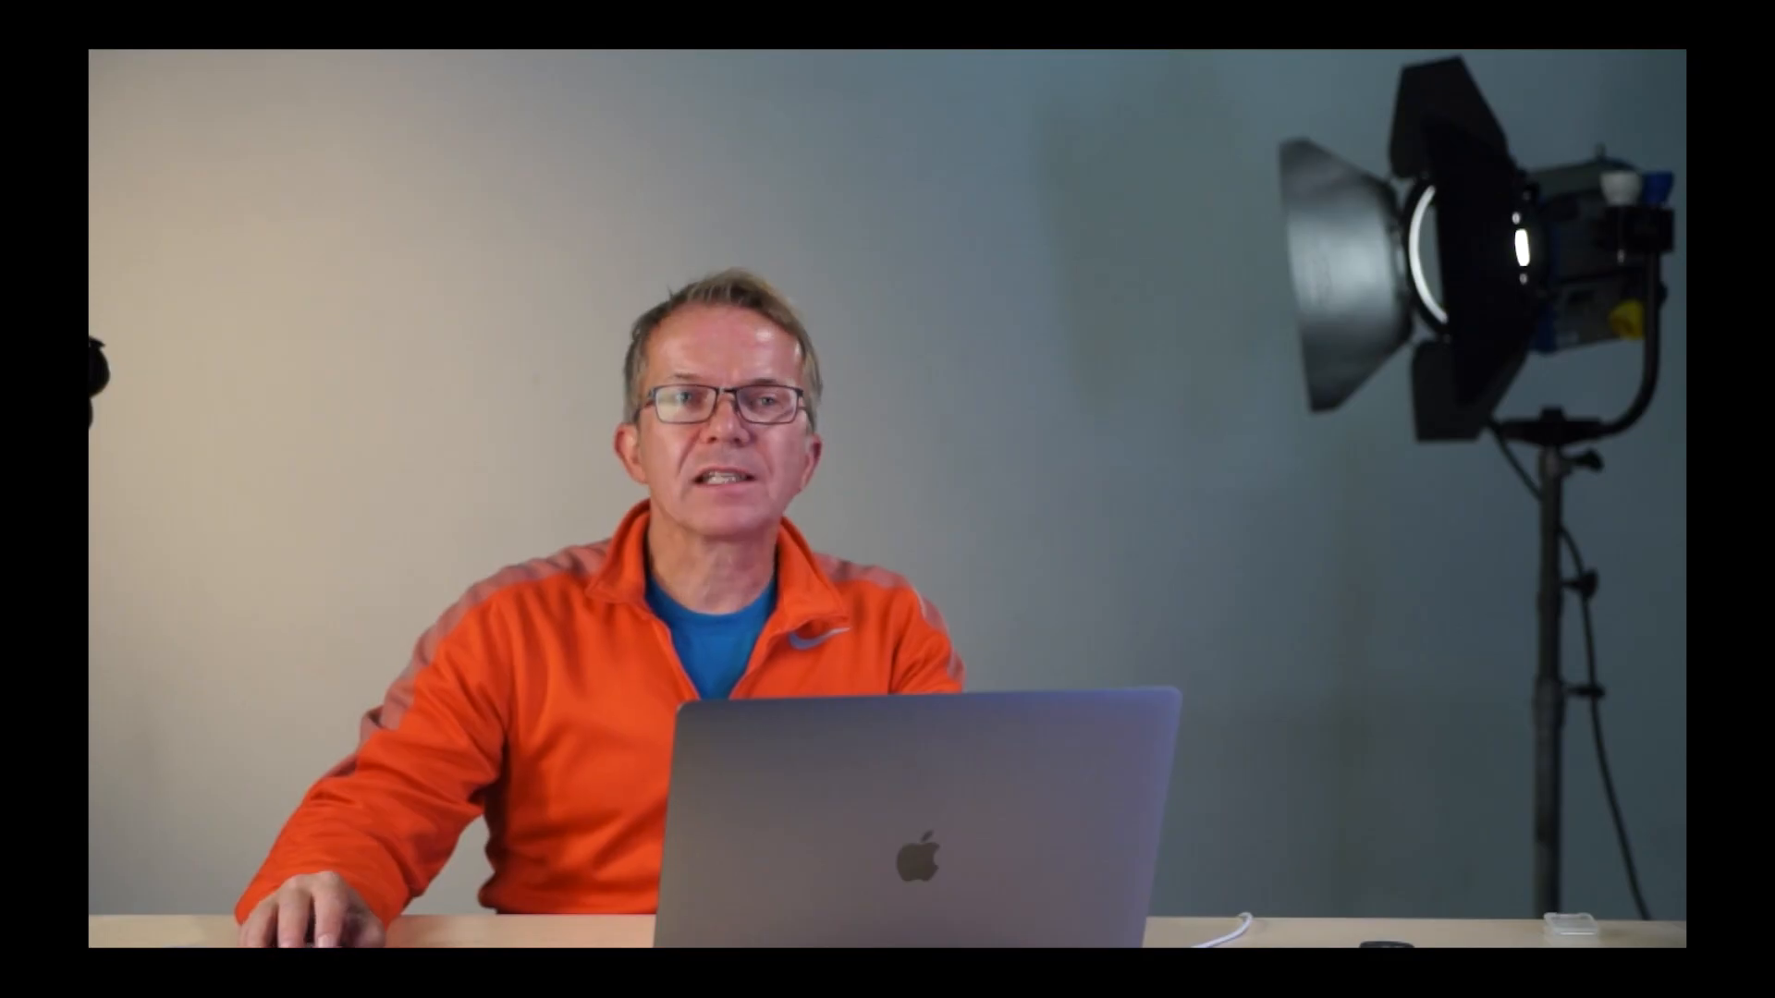
# Step: Play the opening of the Statue rough cut 3 clips sequence in the maximized Program monitor, then restore the panel layout
pyautogui.click(919, 678)
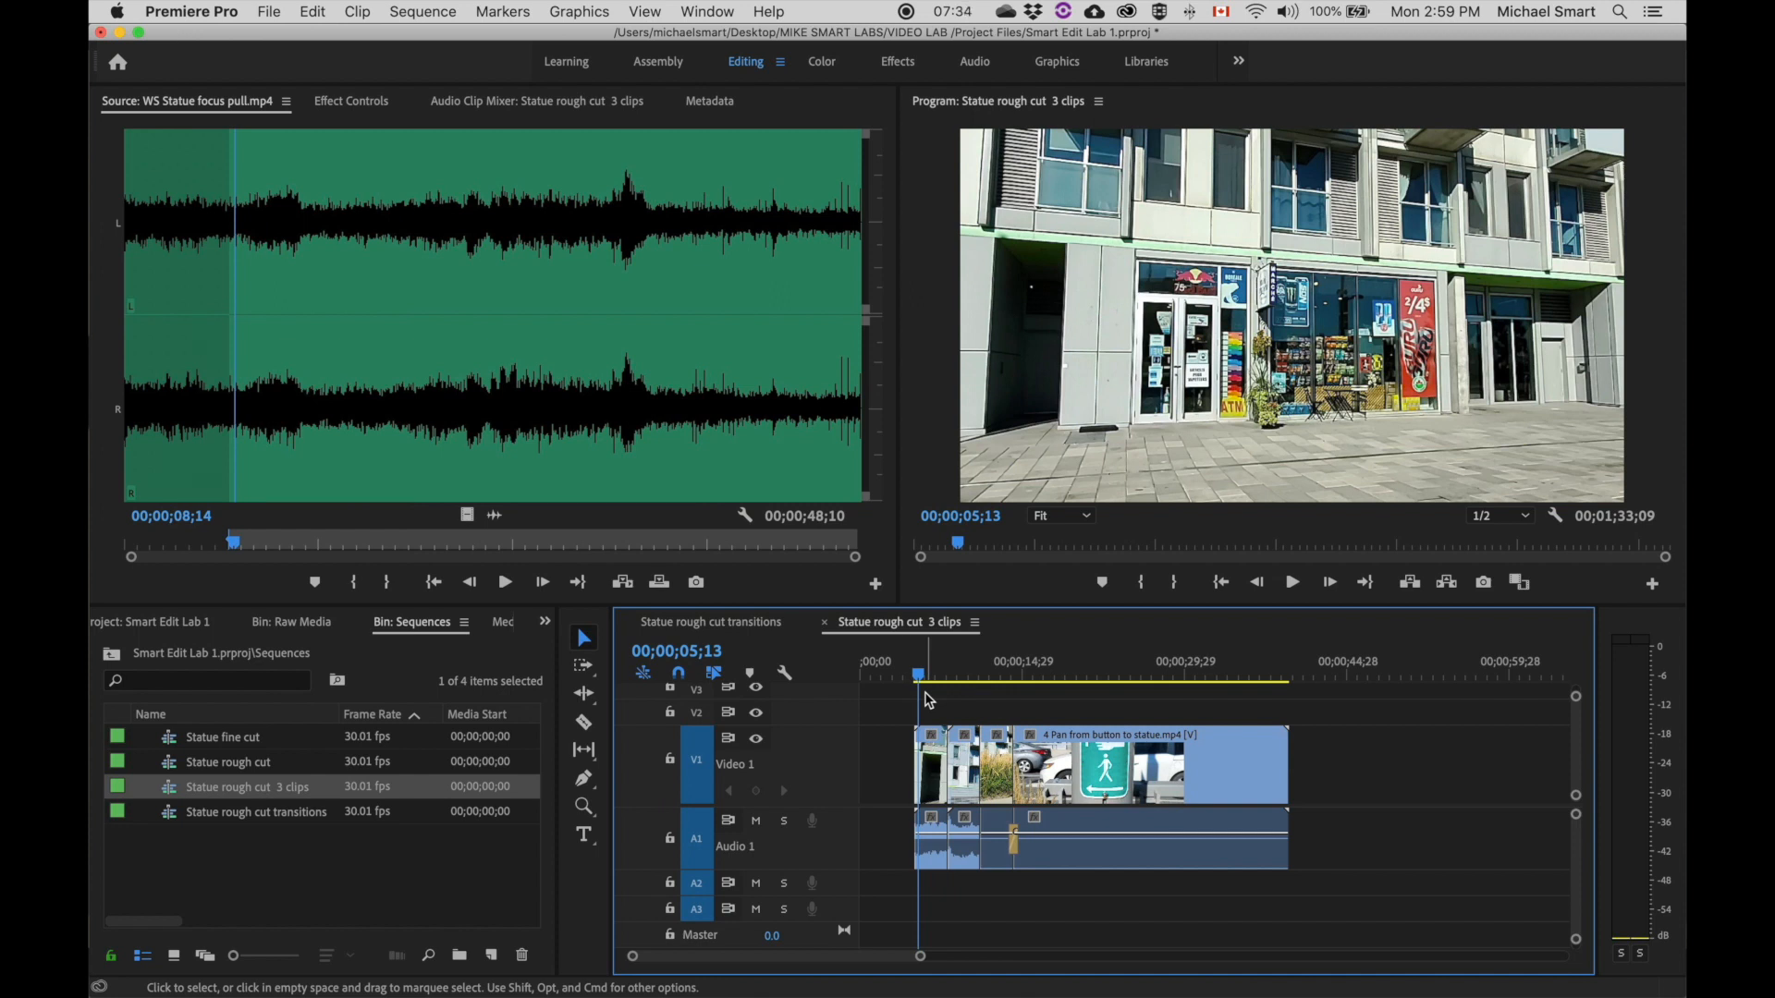
pyautogui.press('`')
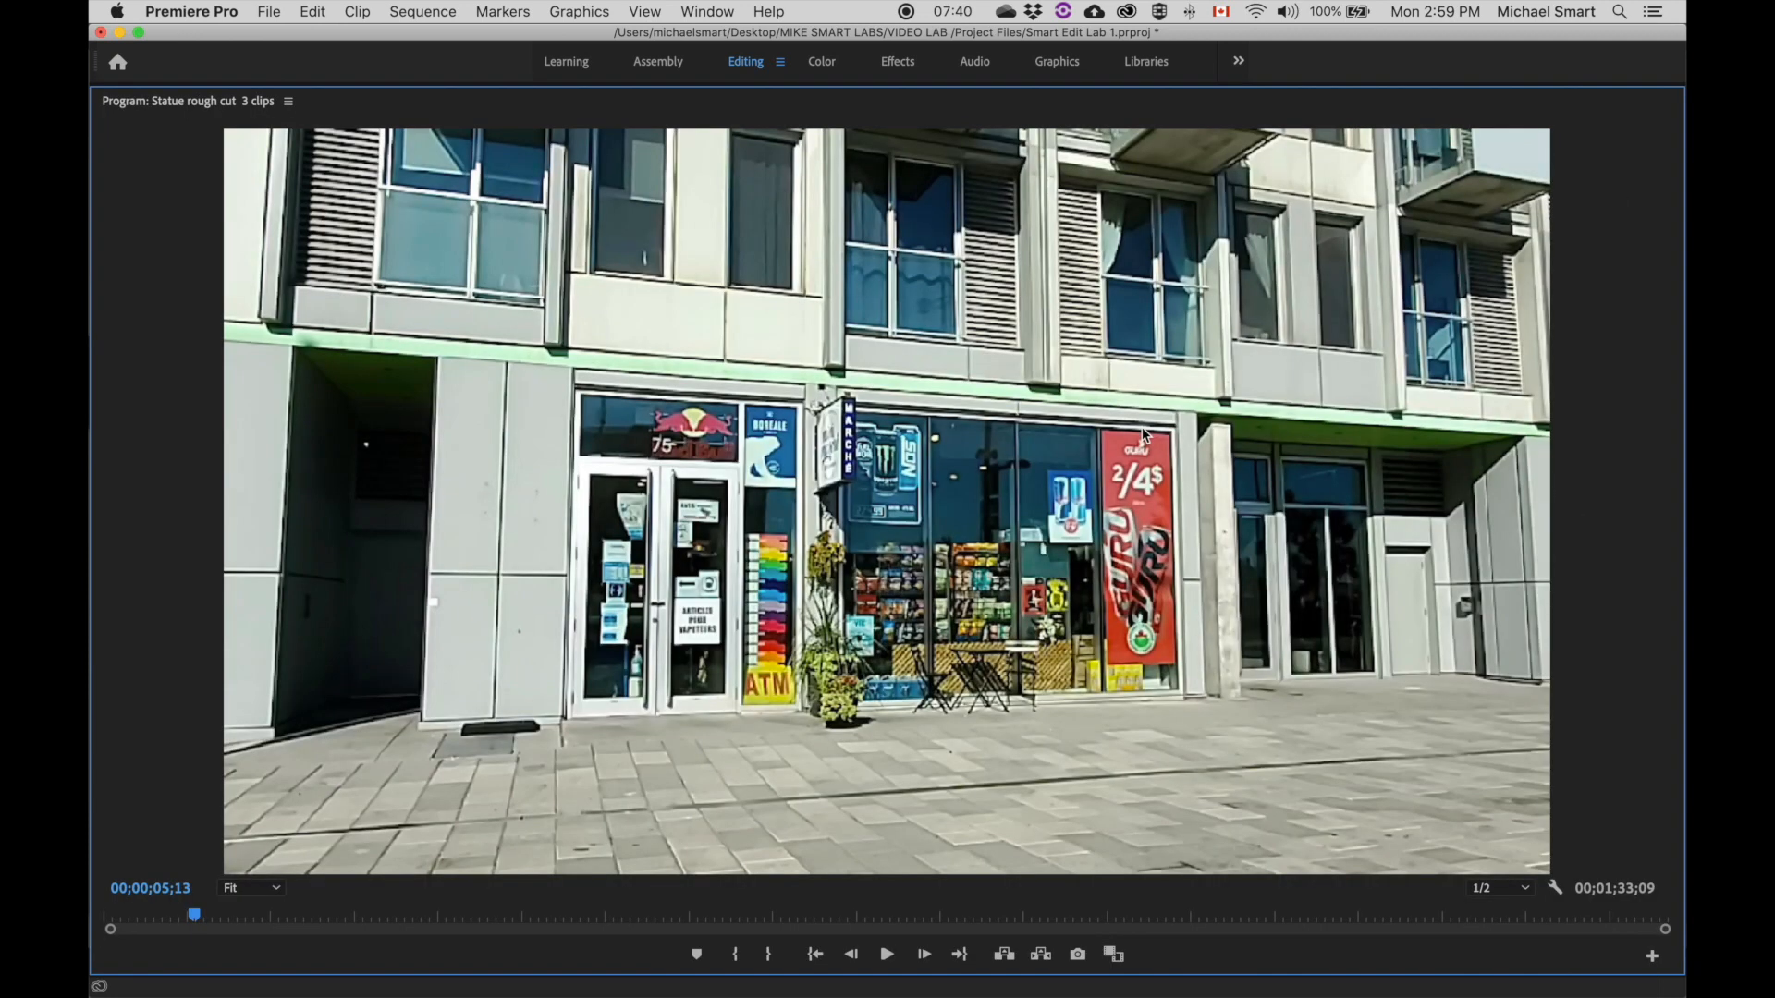
pyautogui.press('space')
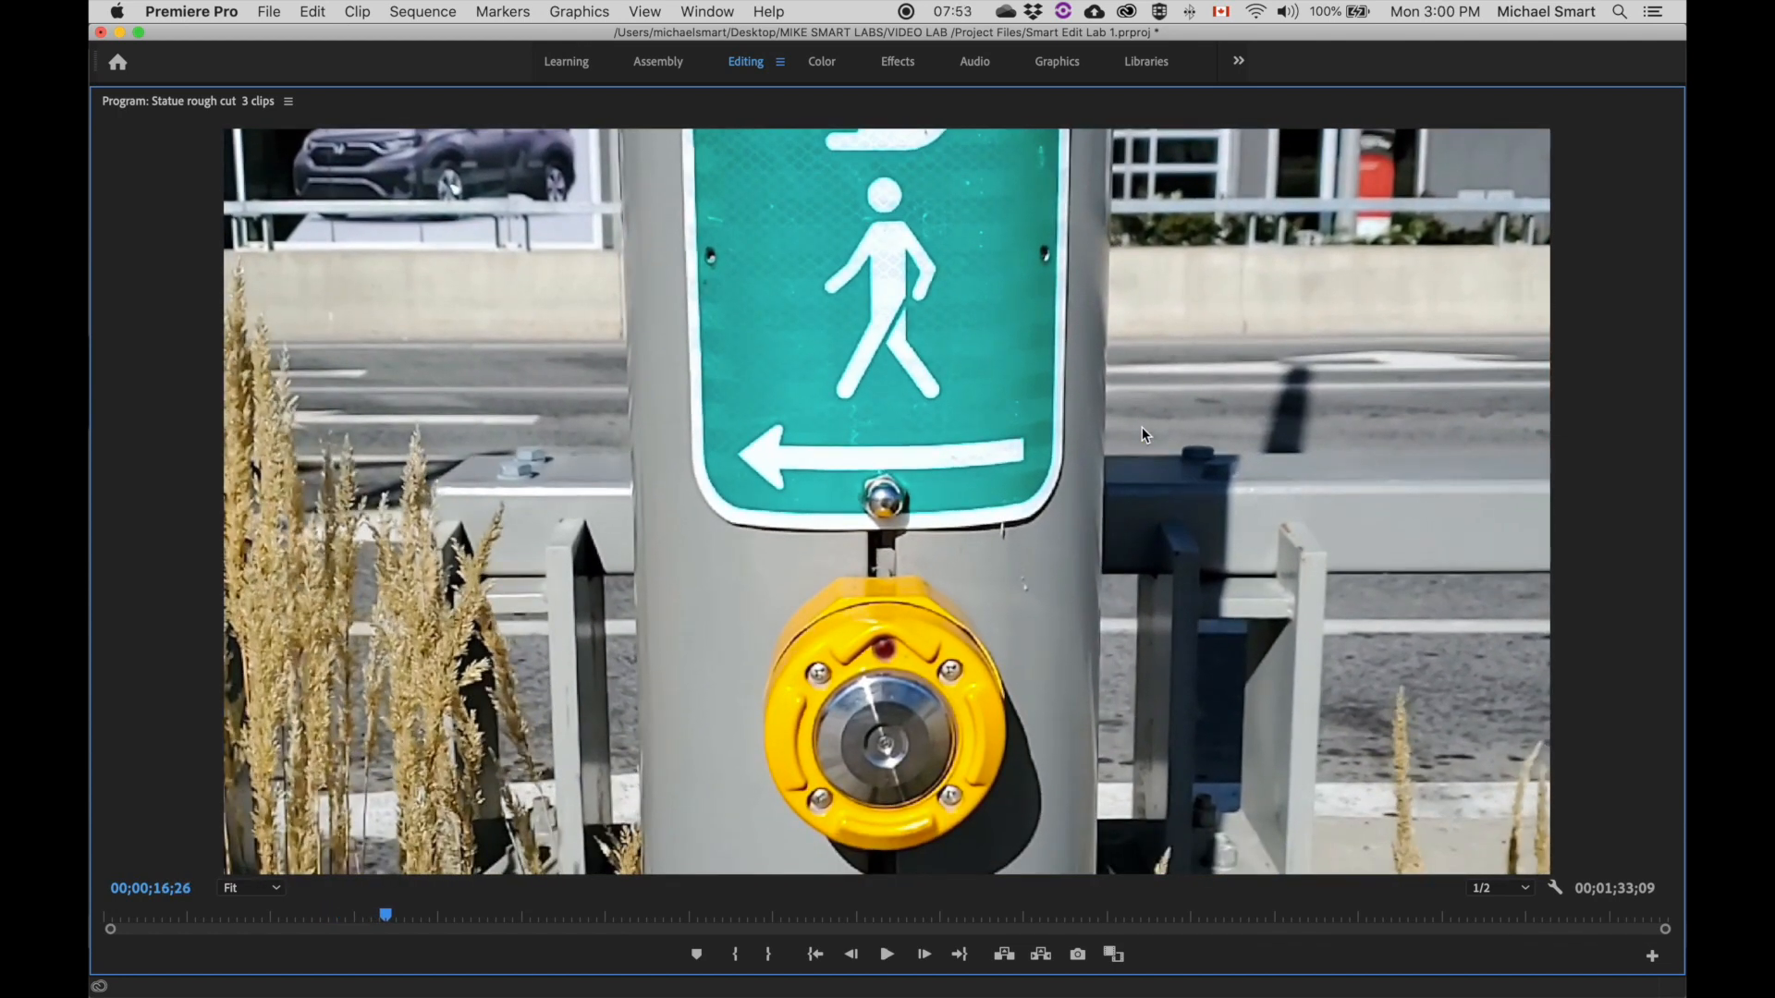
pyautogui.press('`')
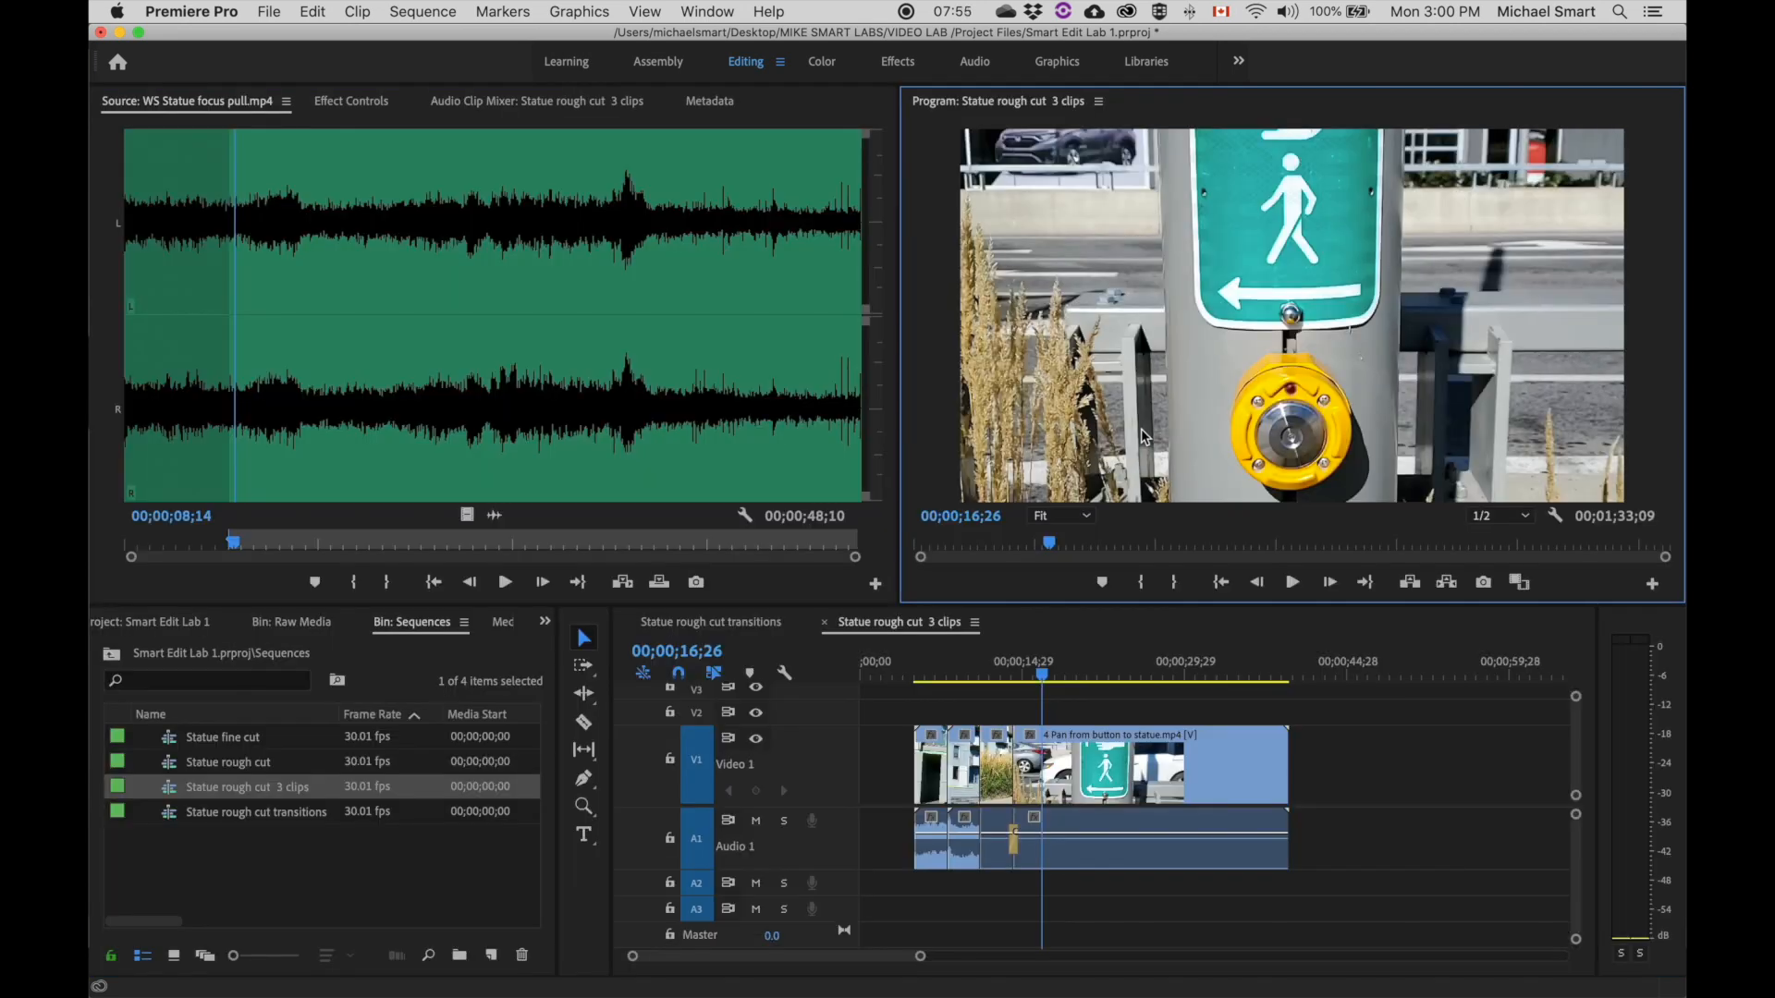
# Step: Switch to the Statue rough cut transitions sequence and play it from before the first clip in the maximized Program monitor
pyautogui.click(747, 623)
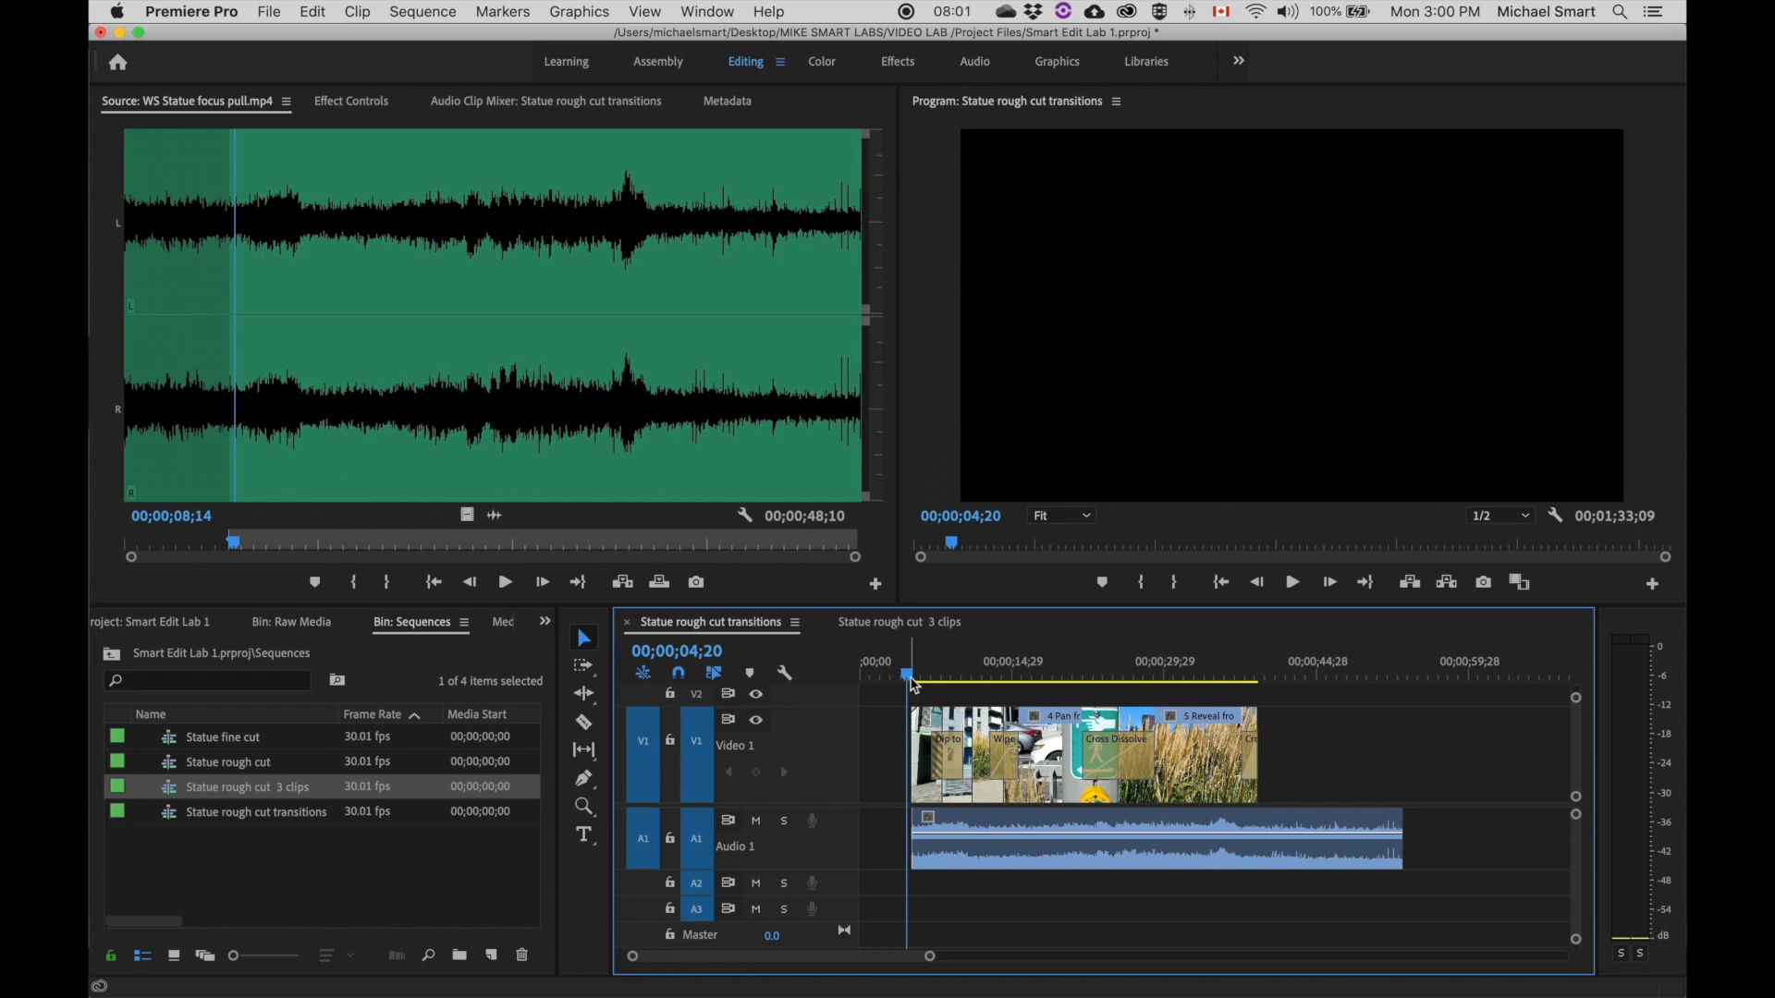
pyautogui.press('`')
pyautogui.press('space')
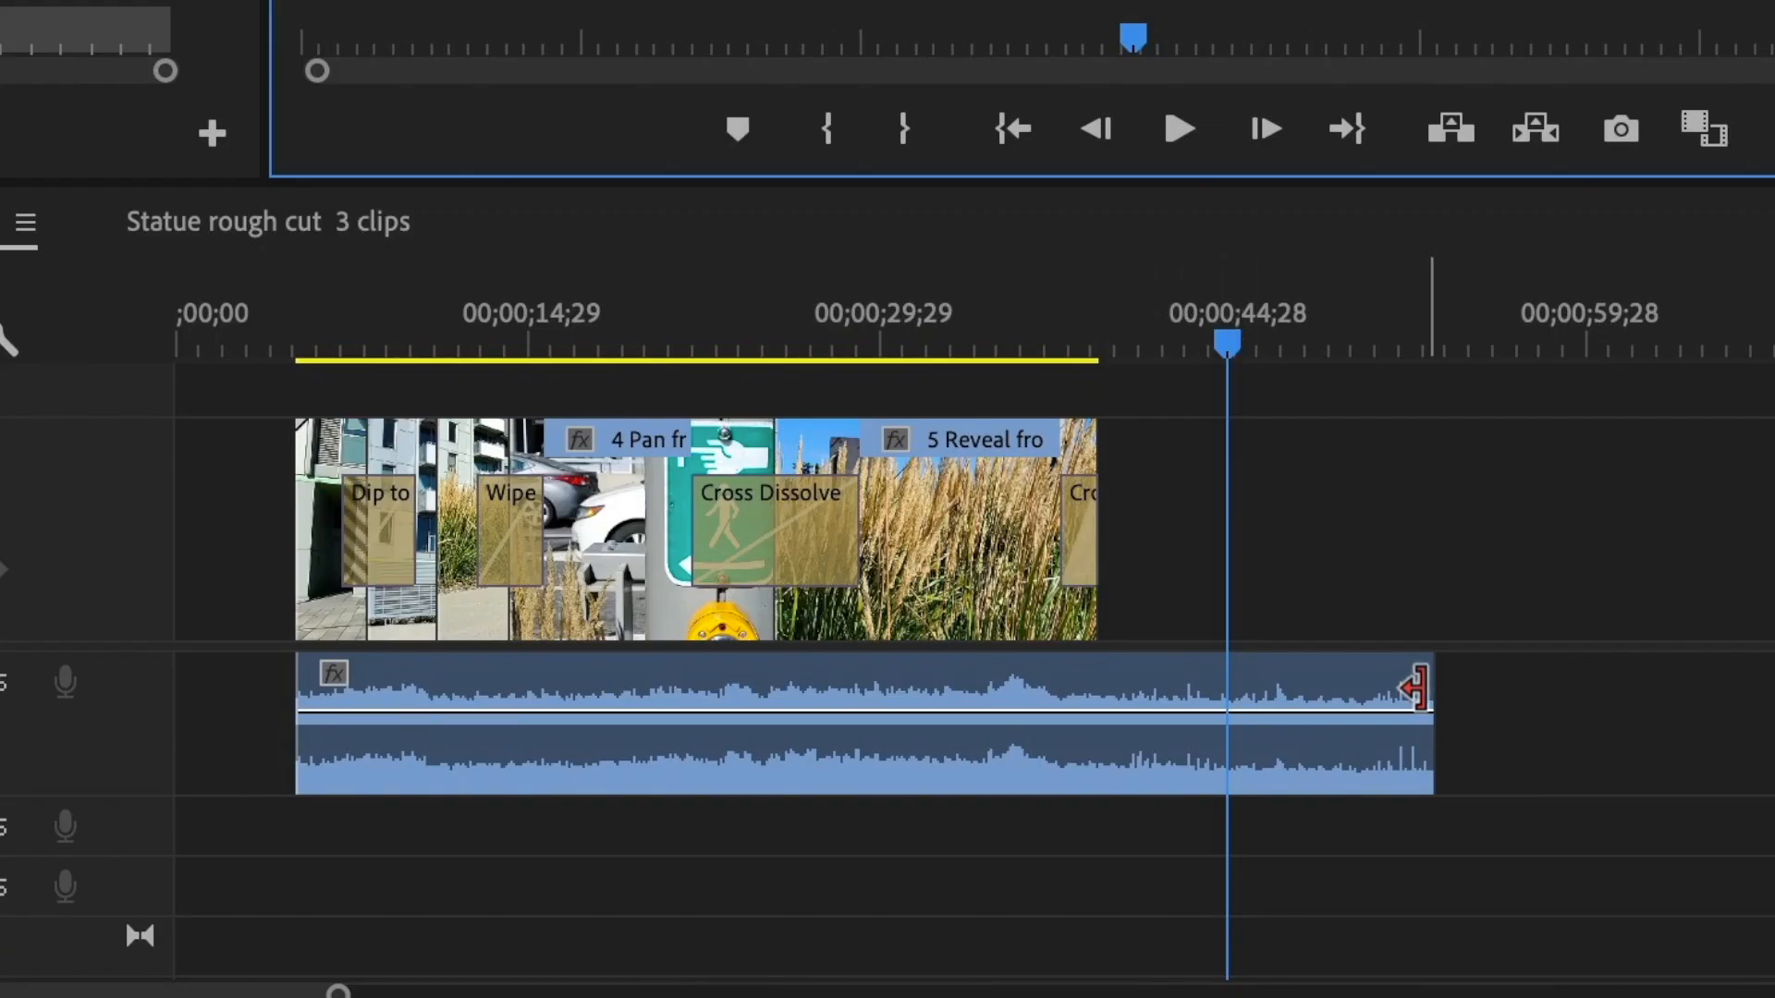
# Step: Shorten the end of the ambient audio clip to just past the last video clip and add five volume keyframes along it
pyautogui.moveTo(1414, 687); pyautogui.dragTo(1166, 684)
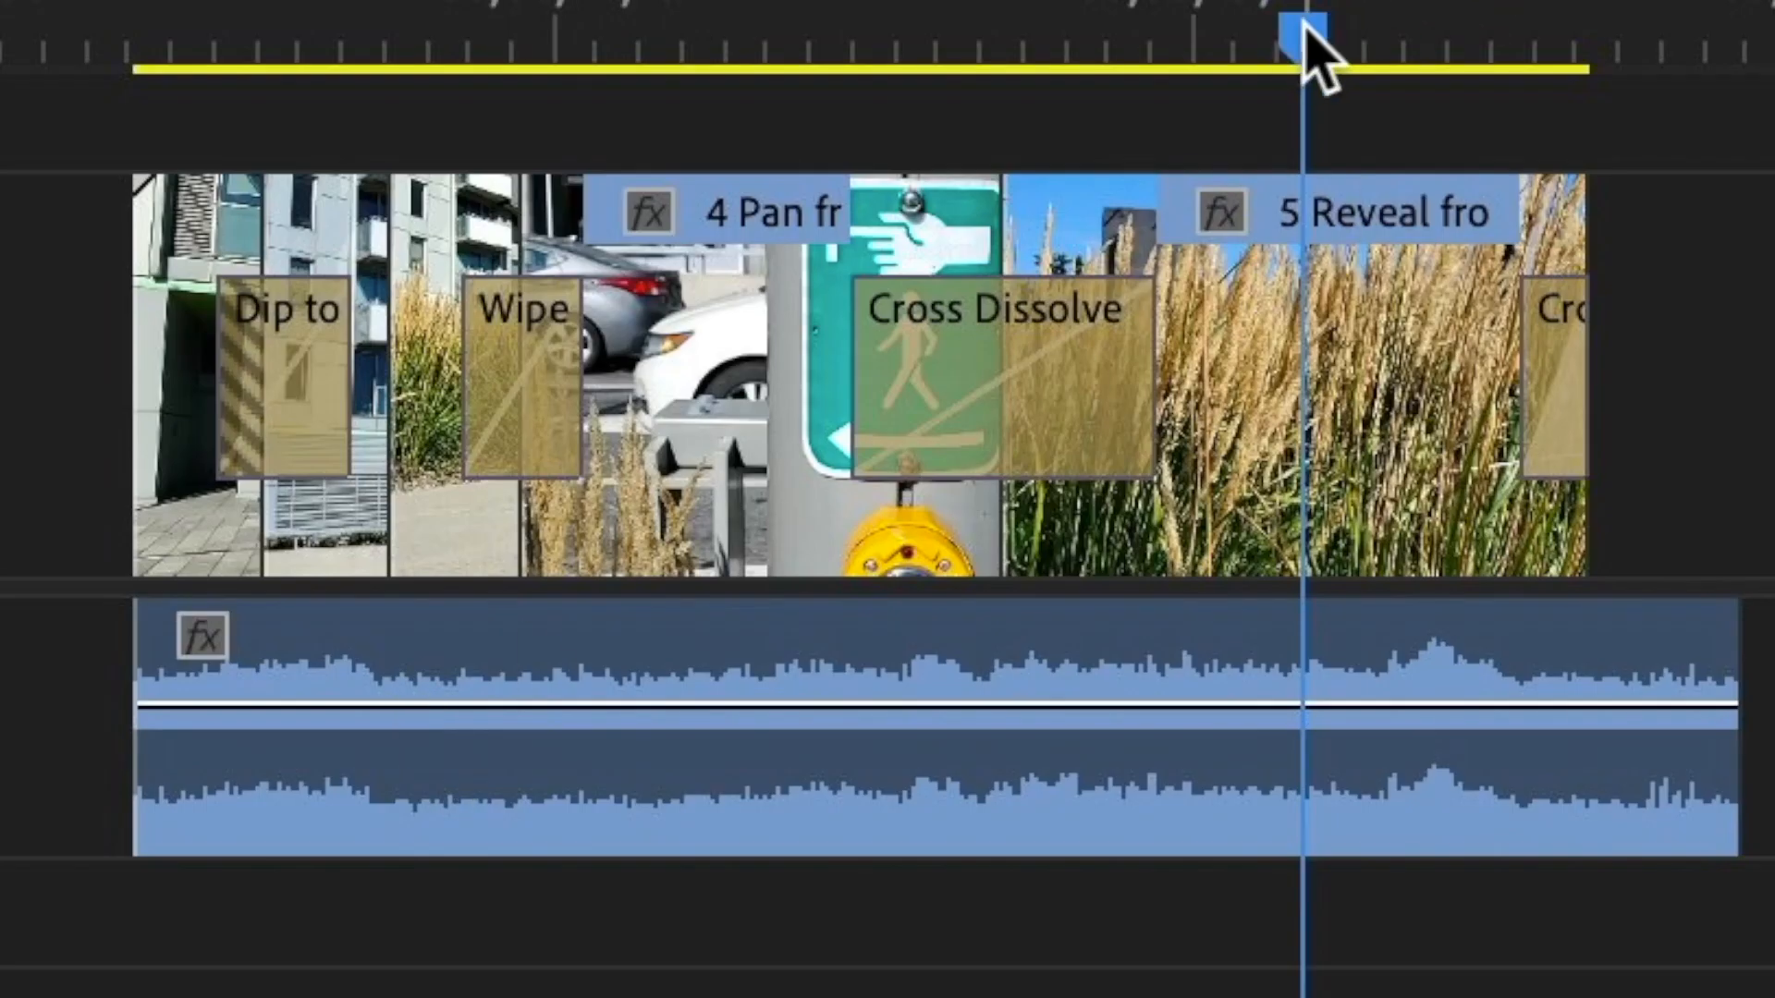
pyautogui.moveTo(1304, 23); pyautogui.dragTo(282, 92)
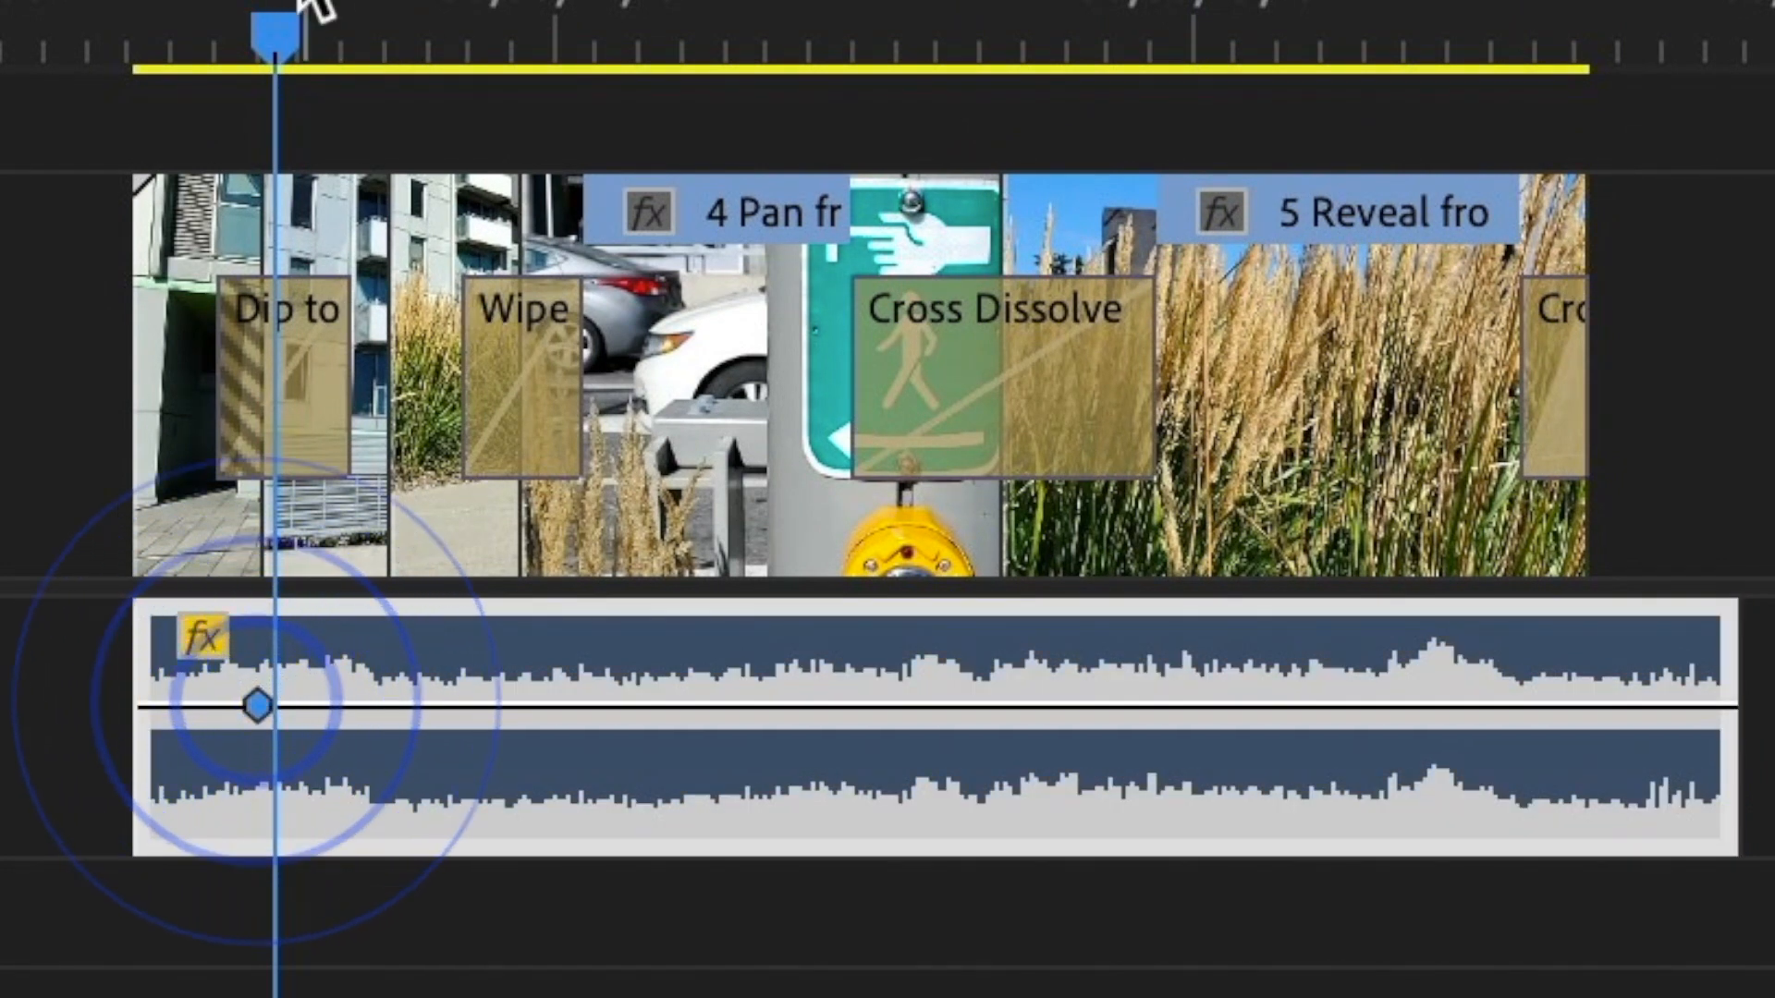
pyautogui.moveTo(282, 51); pyautogui.dragTo(1031, 100)
pyautogui.click(526, 705)
pyautogui.click(1028, 705)
pyautogui.moveTo(1031, 37); pyautogui.dragTo(1560, 133)
pyautogui.click(1569, 706)
pyautogui.click(1729, 705)
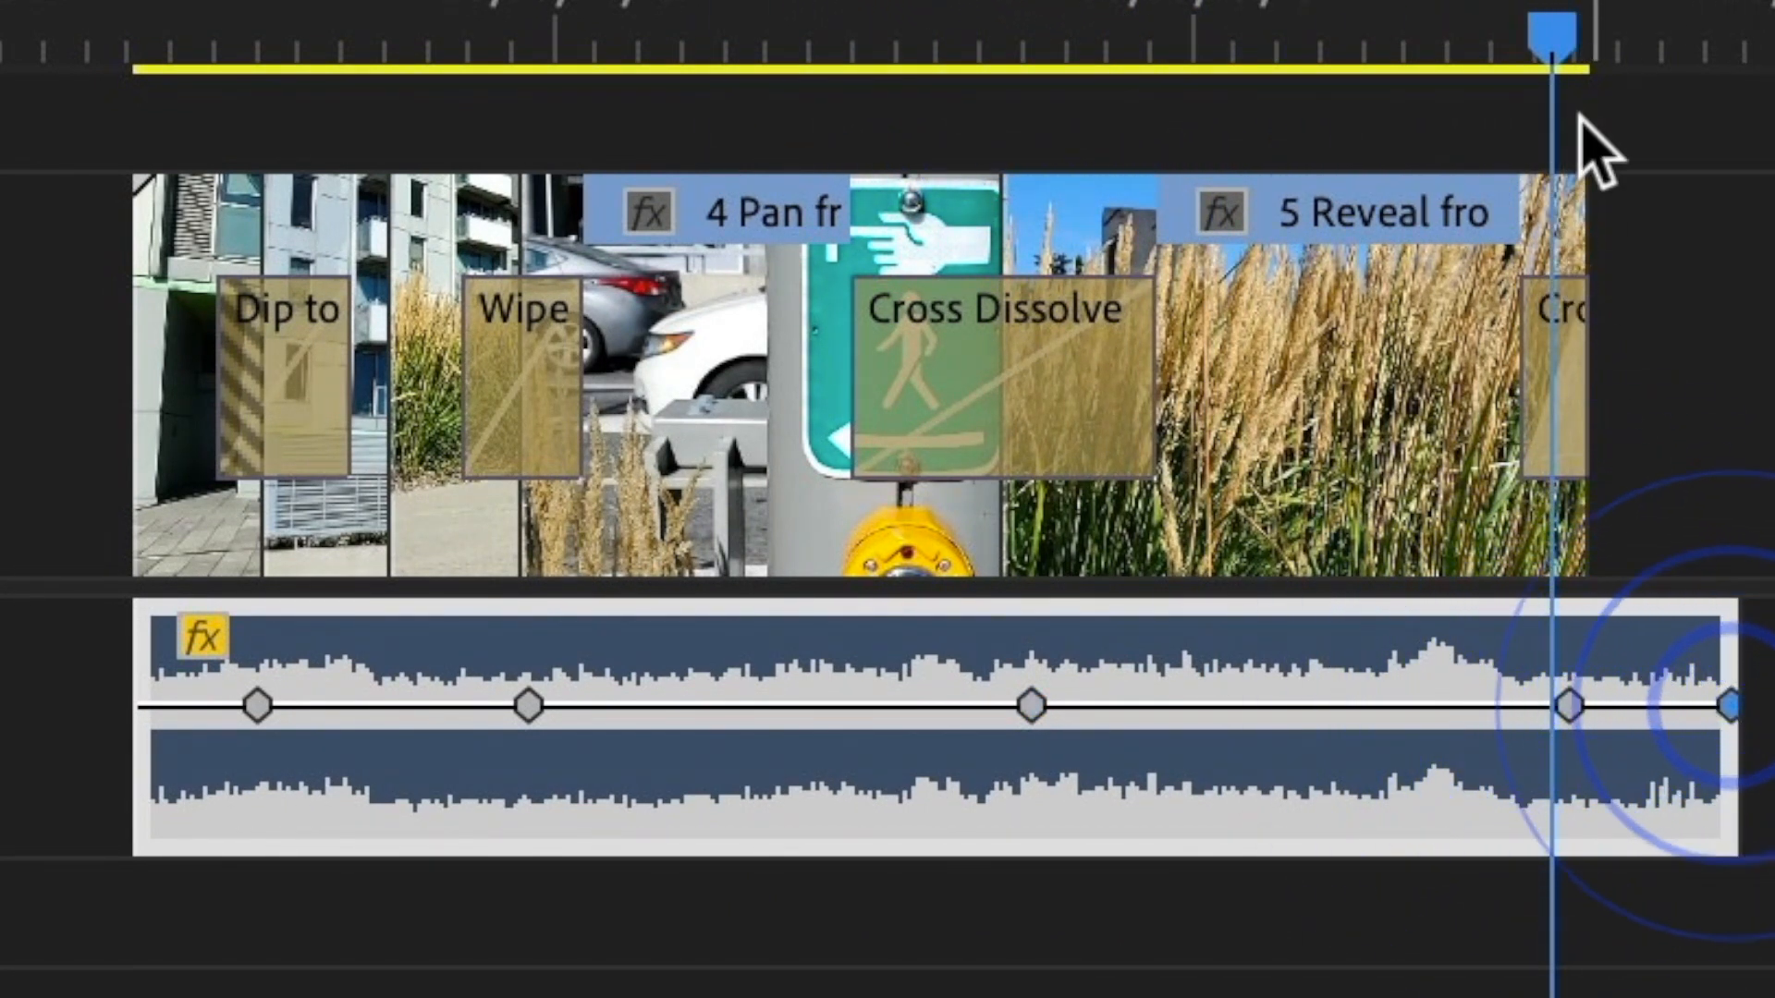
# Step: Add another volume keyframe at the very start of the audio clip on Audio 1
pyautogui.moveTo(1563, 13); pyautogui.dragTo(169, 525)
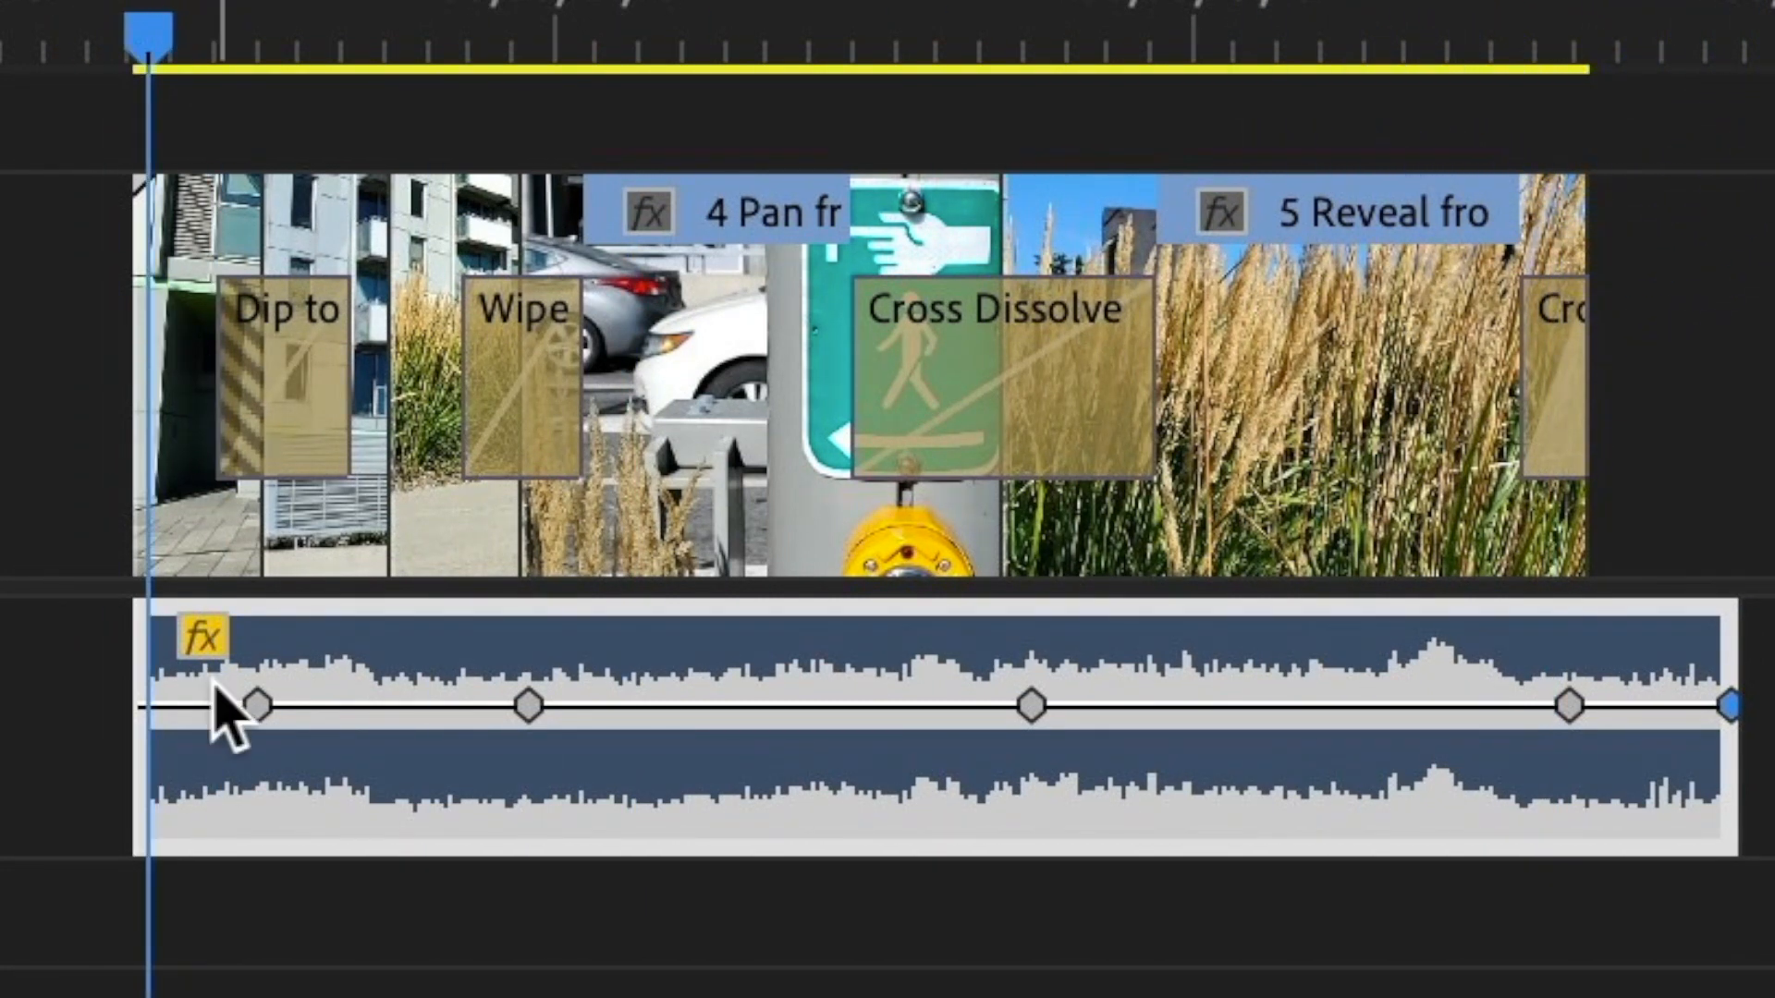
pyautogui.click(87, 702)
pyautogui.click(385, 737)
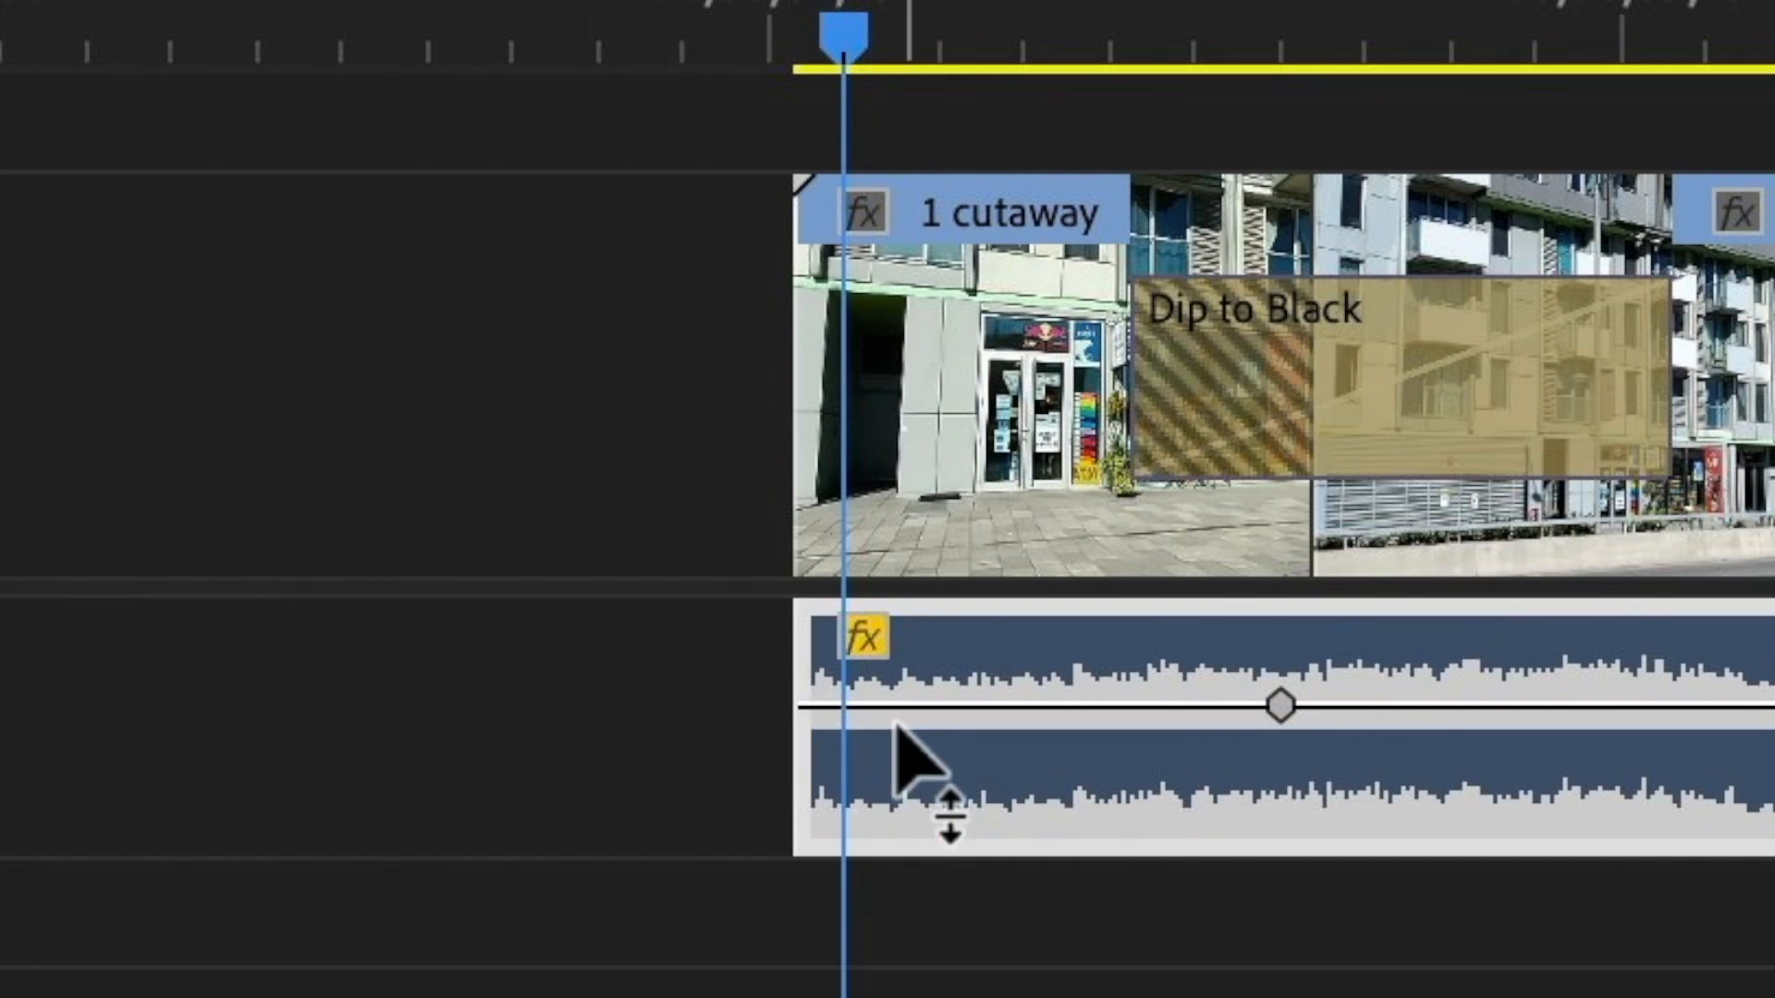
pyautogui.click(811, 51)
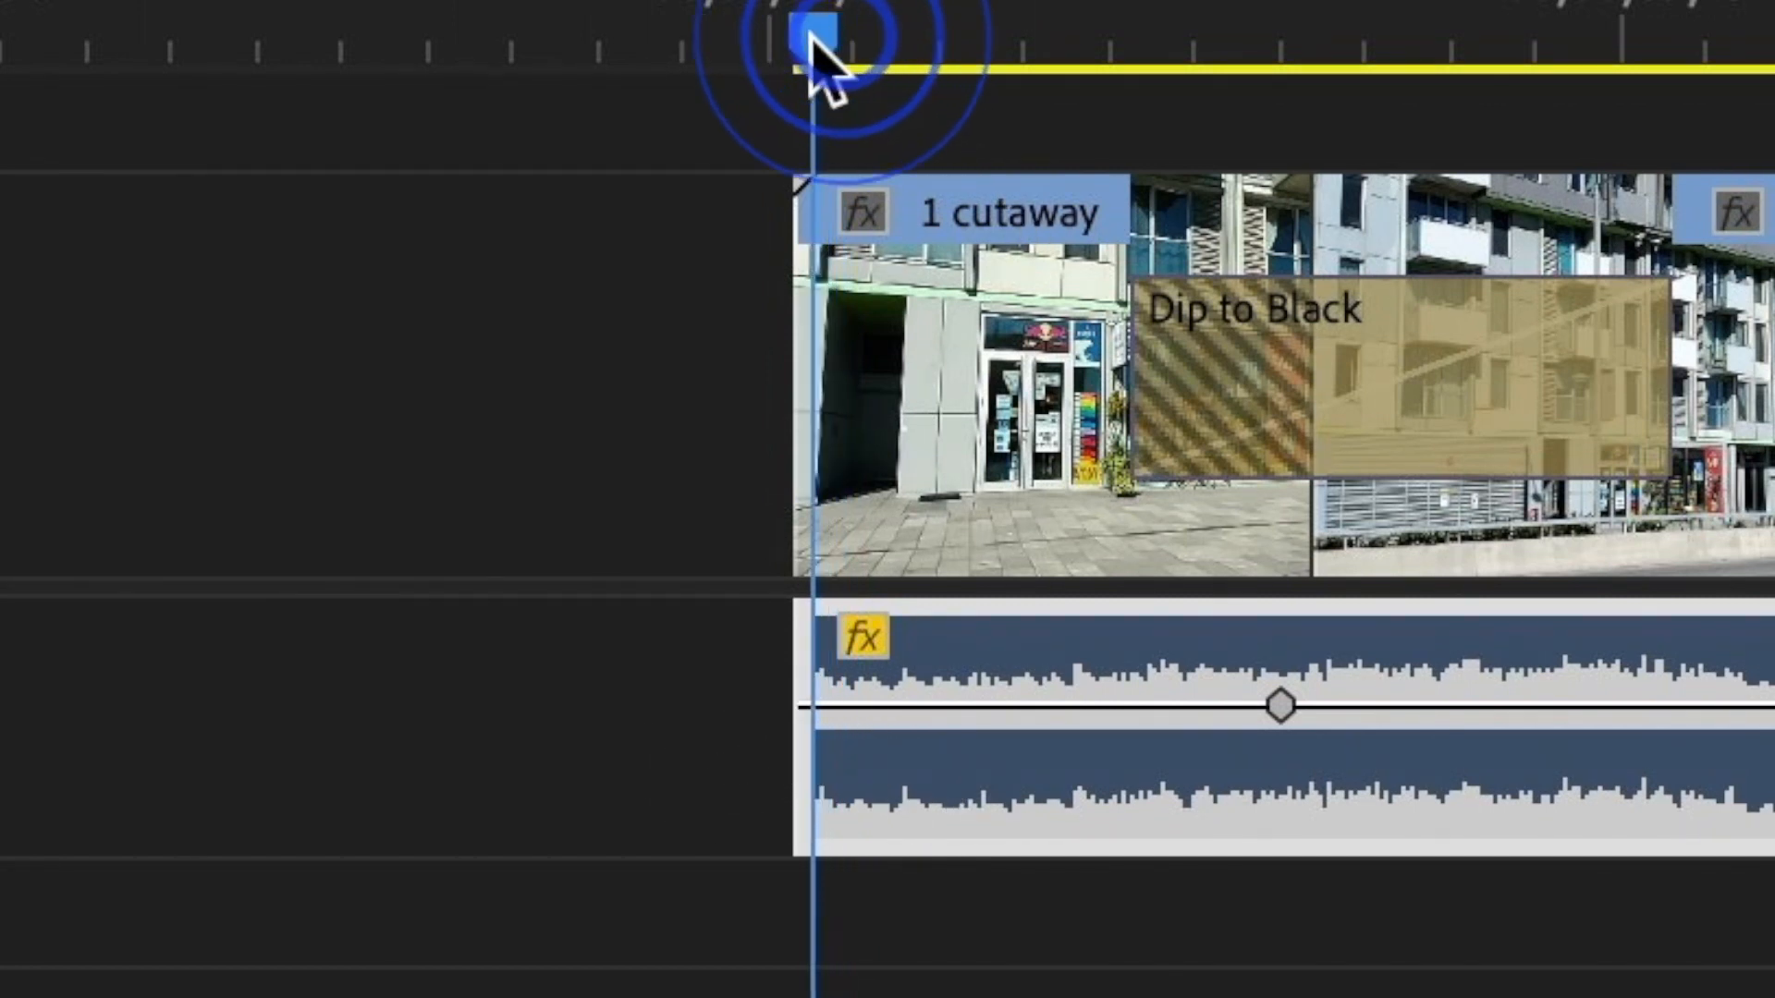
pyautogui.keyDown('ctrl'); pyautogui.click(812, 706); pyautogui.keyUp('ctrl')
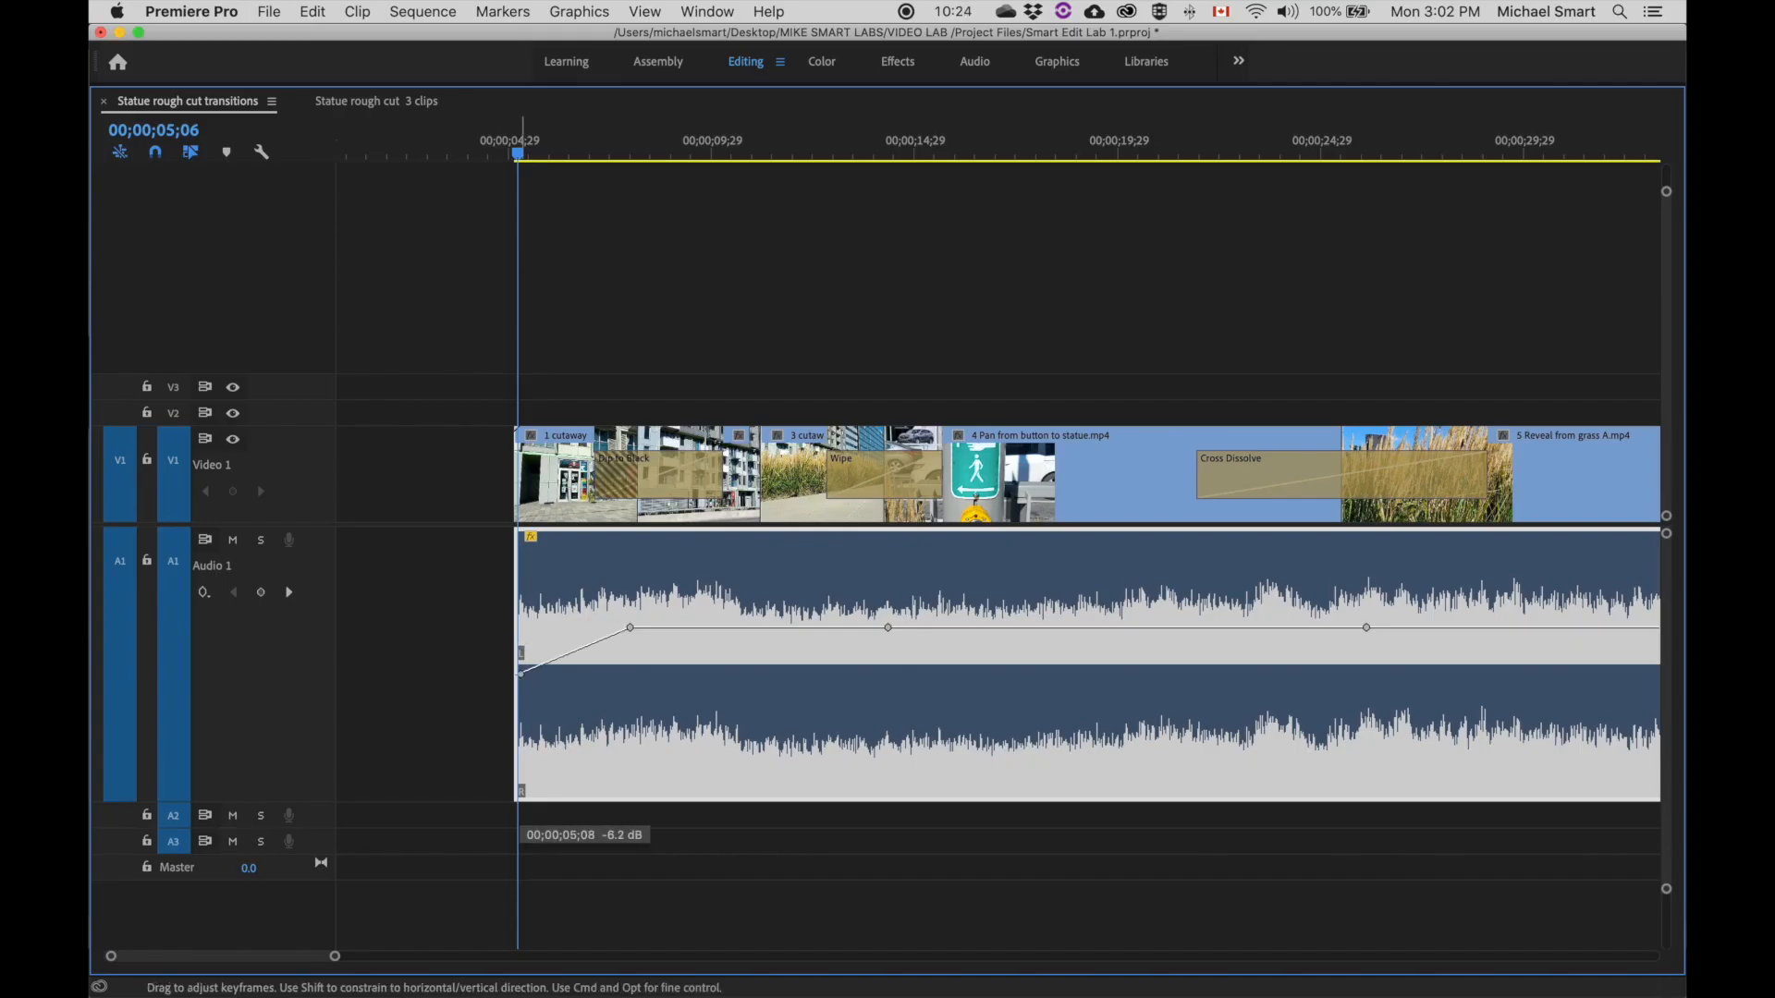
# Step: Lower alternate volume keyframes, starting with the first, to make the audio rise and fall, and play back the sequence
pyautogui.keyDown('ctrl'); pyautogui.click(888, 629); pyautogui.keyUp('ctrl')
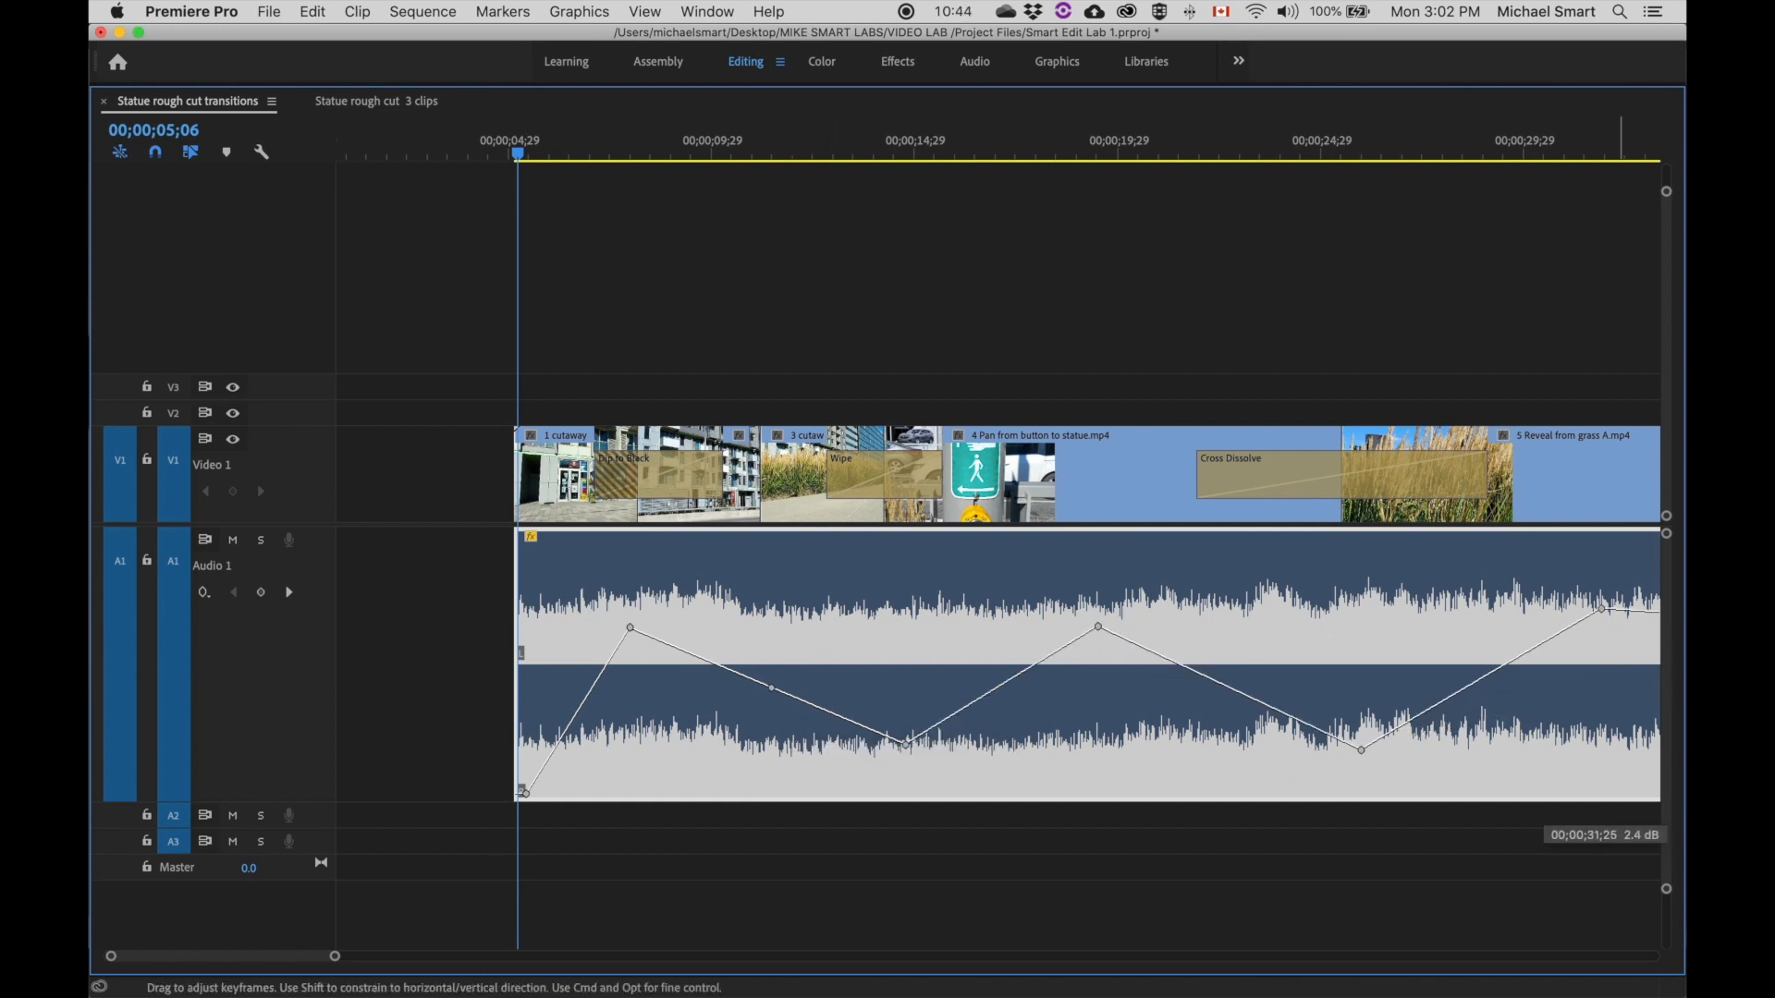
pyautogui.hscroll(8, 1555, 640)
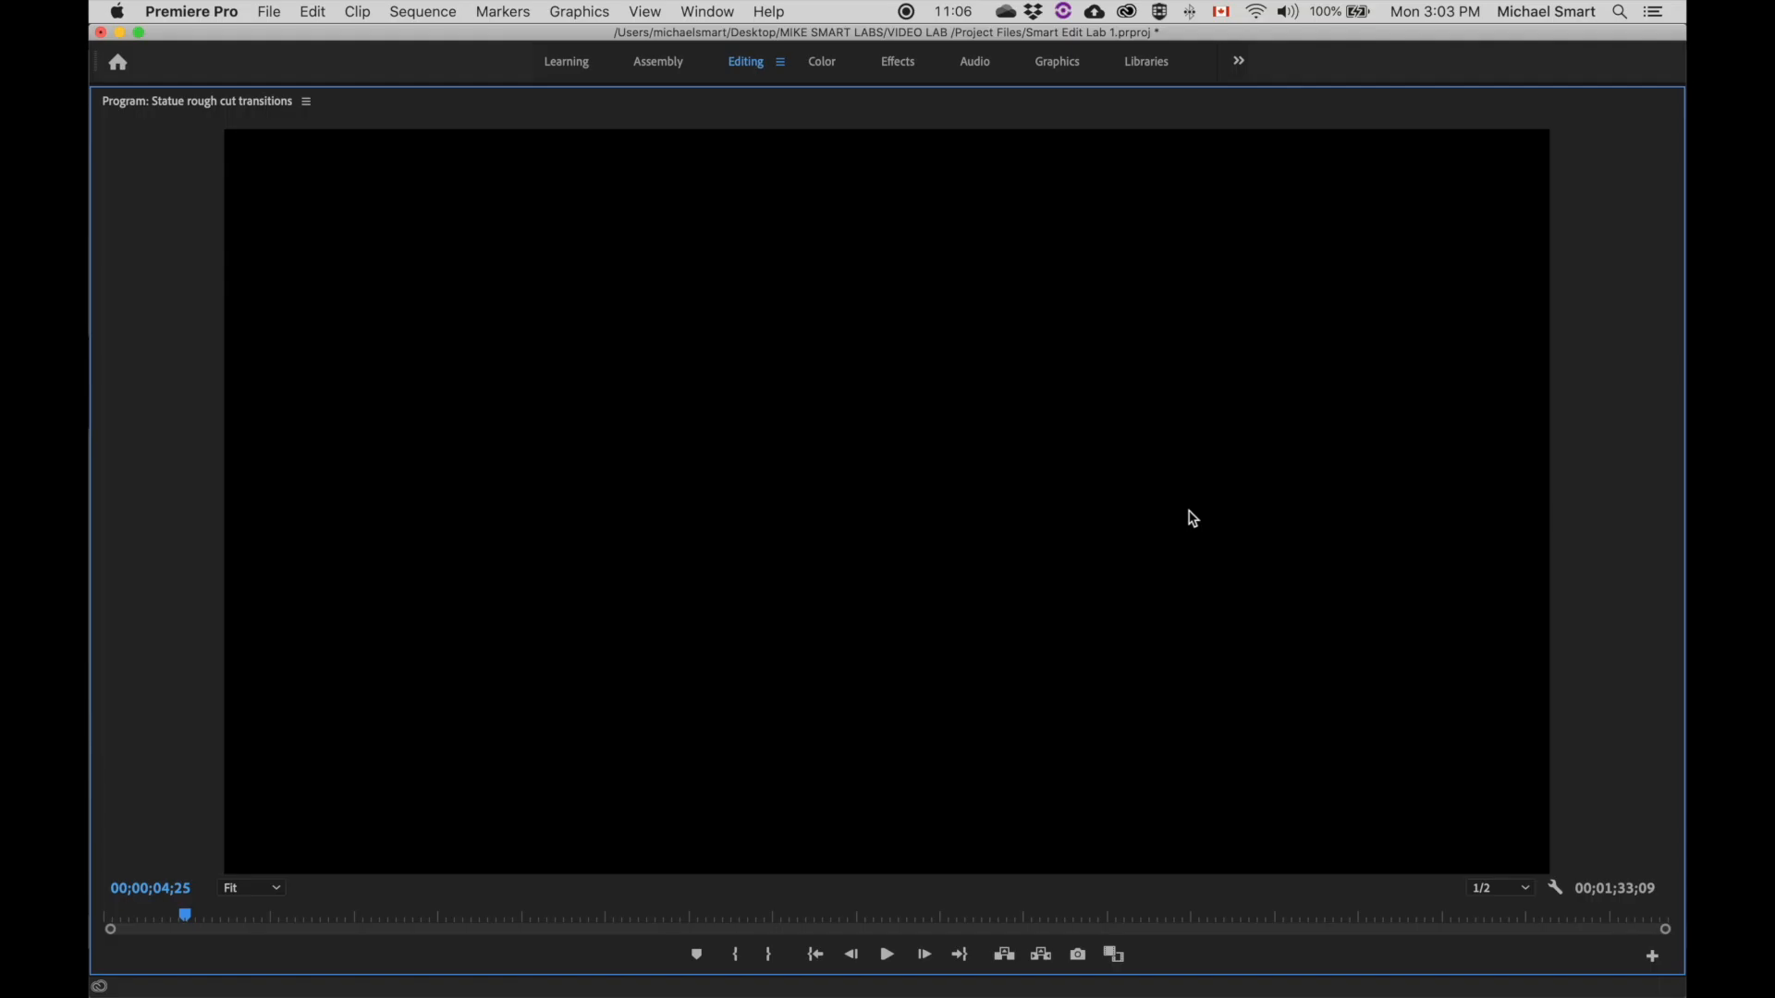
pyautogui.press('space')
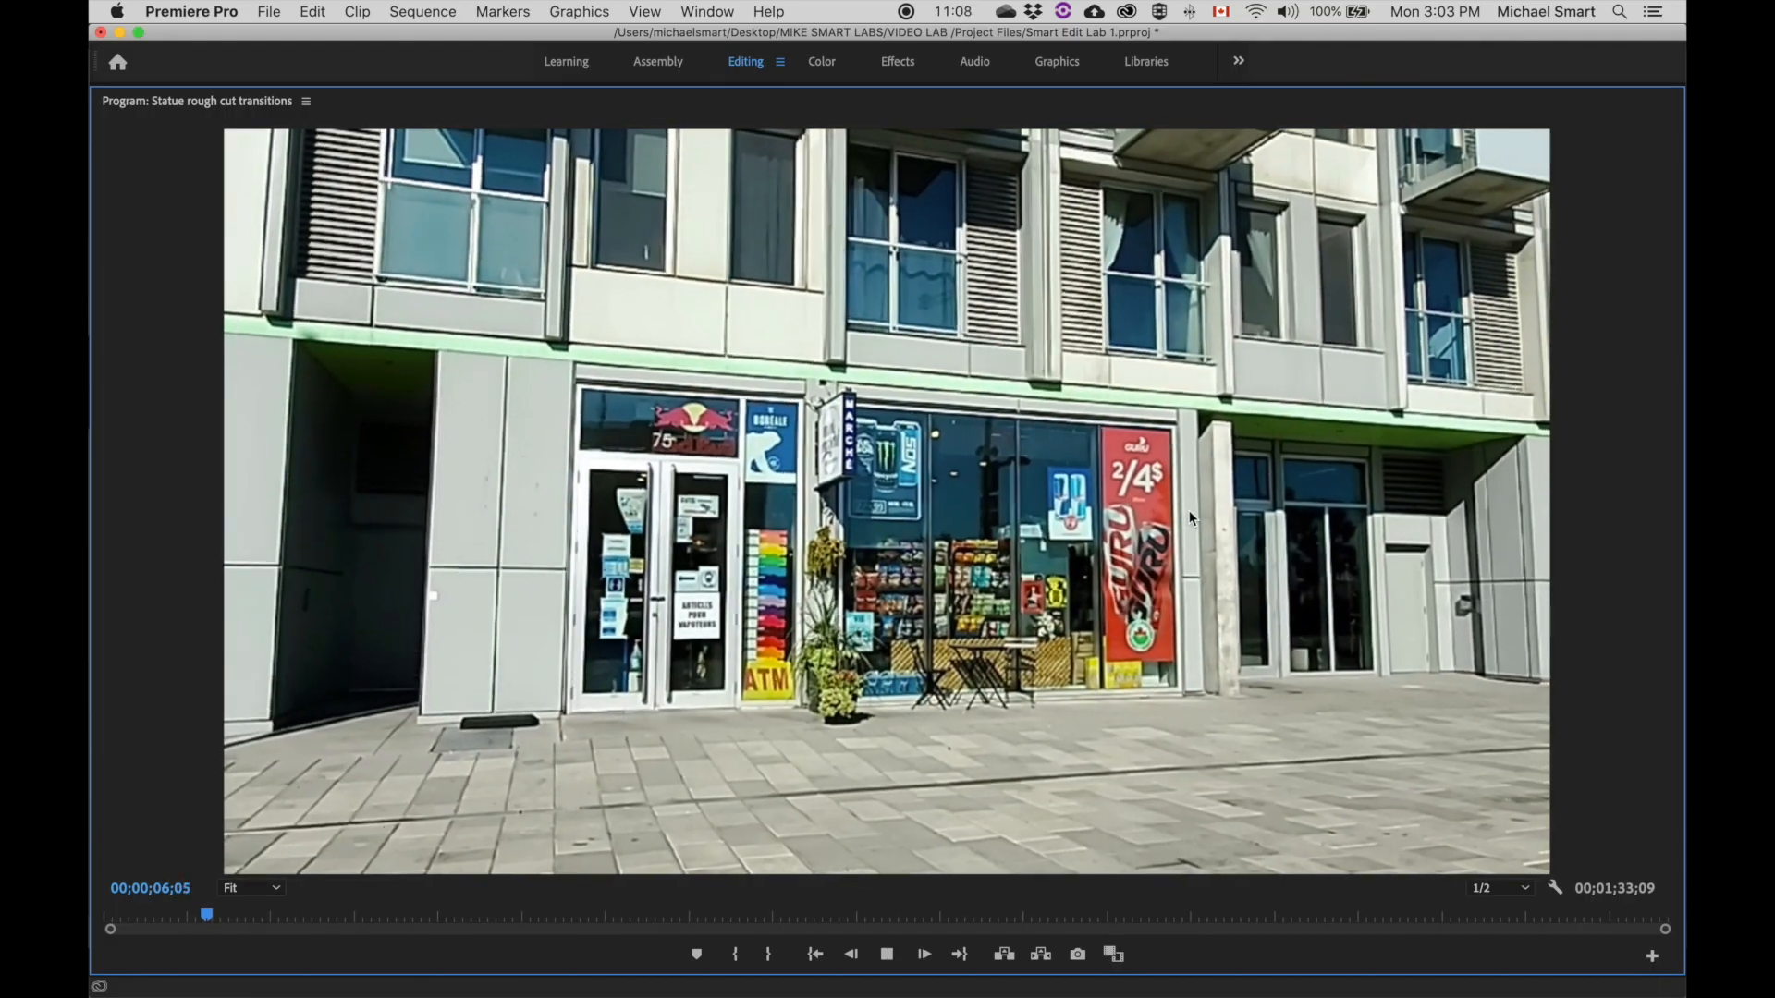